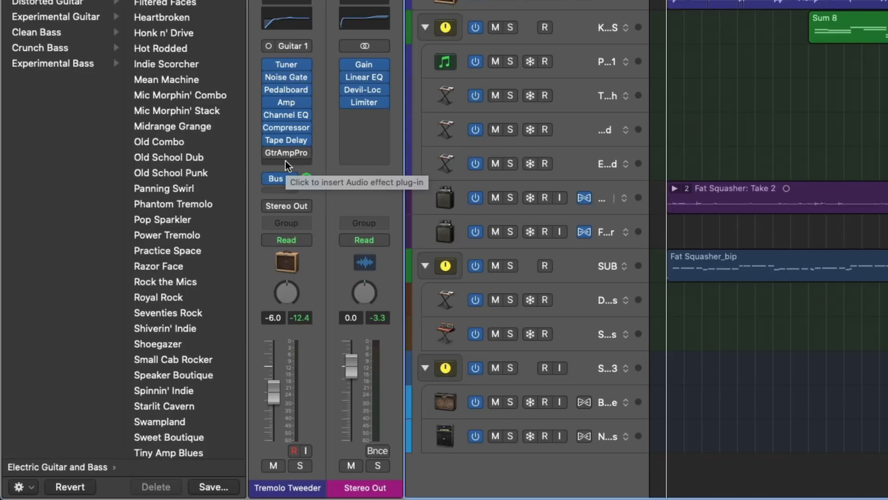
# Insert a mono Guitar Amp Pro from the legacy effects in the Tremolo Tweeder channel's next free slot, and bypass it
pyautogui.click(287, 164)
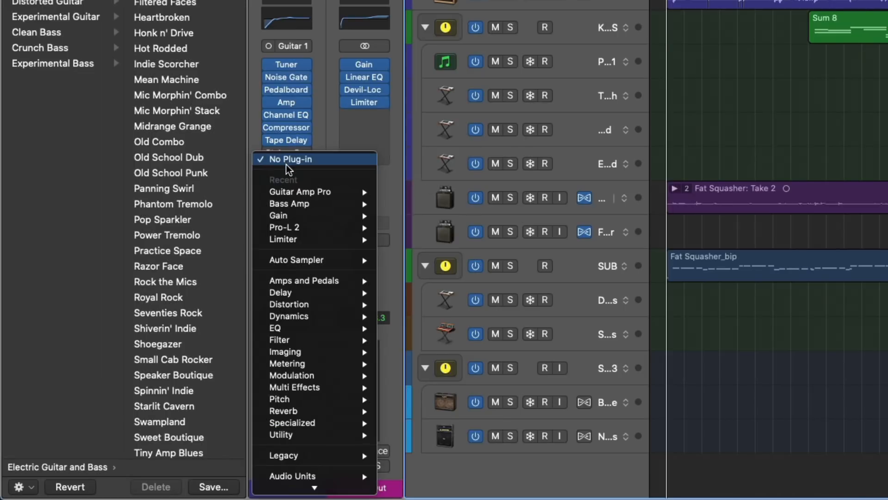
pyautogui.moveTo(301, 455)
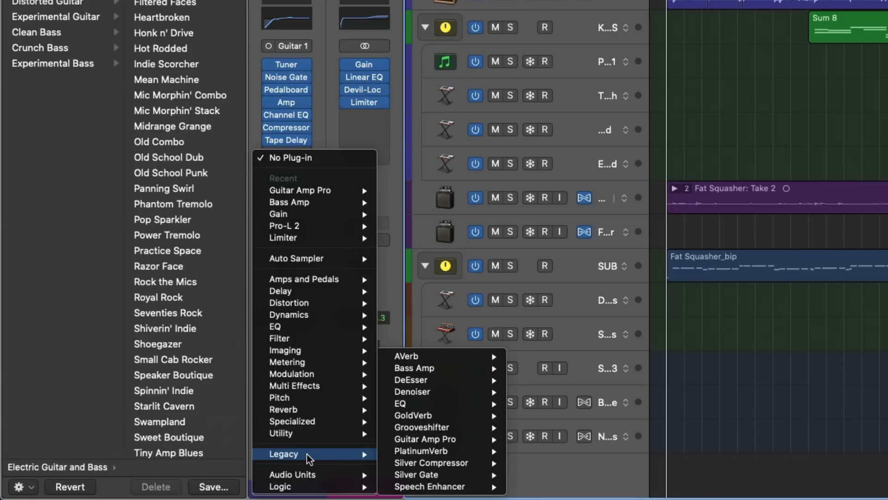
pyautogui.moveTo(401, 444)
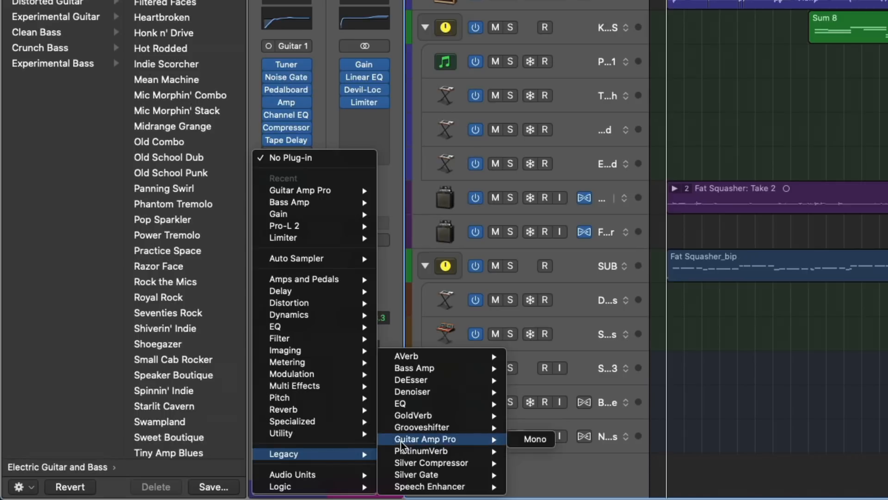
pyautogui.click(534, 438)
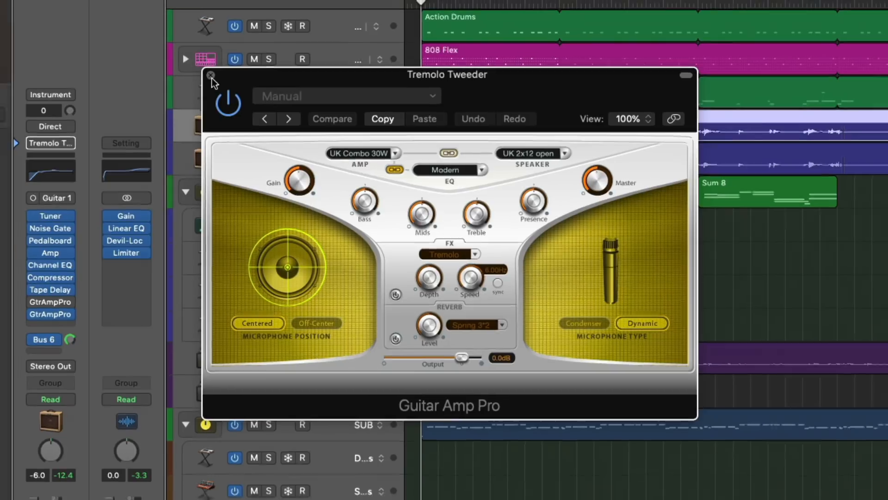
pyautogui.click(205, 71)
pyautogui.moveTo(170, 285)
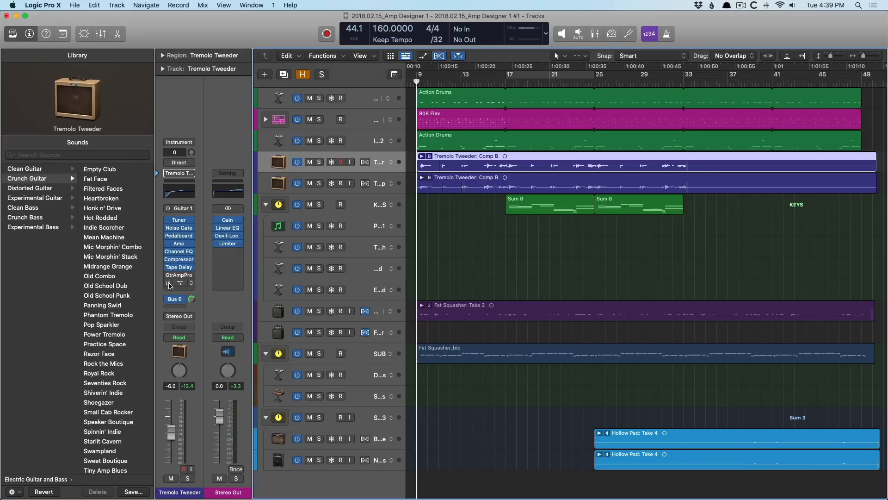
# Play the arrangement from bar 9 and look through the Crunch Guitar patches in the library
pyautogui.press('space')
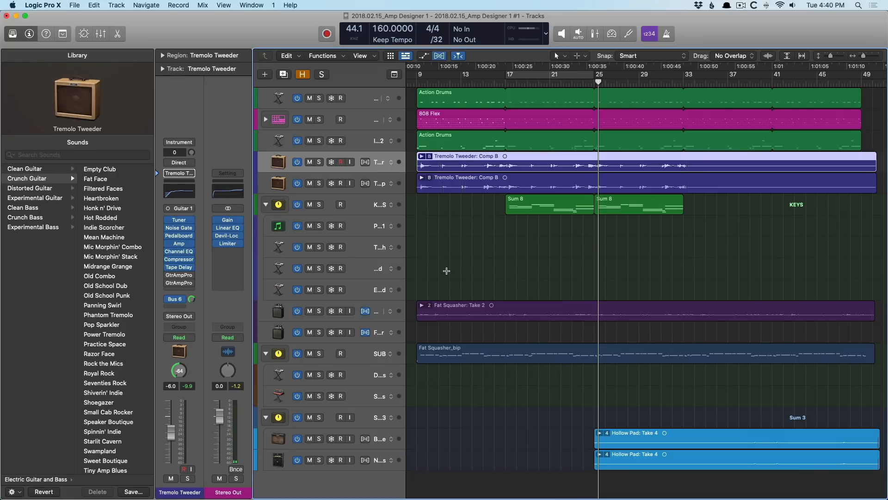
pyautogui.scroll(-5, 109, 248)
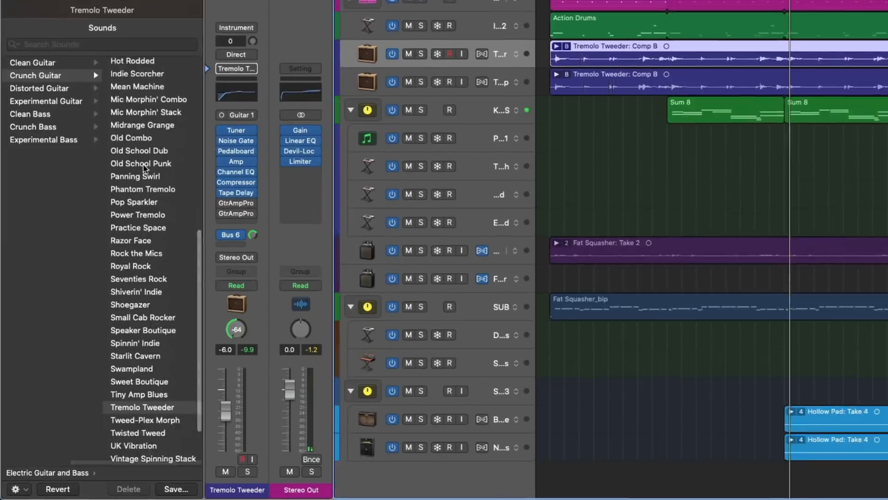
pyautogui.scroll(-4, 152, 364)
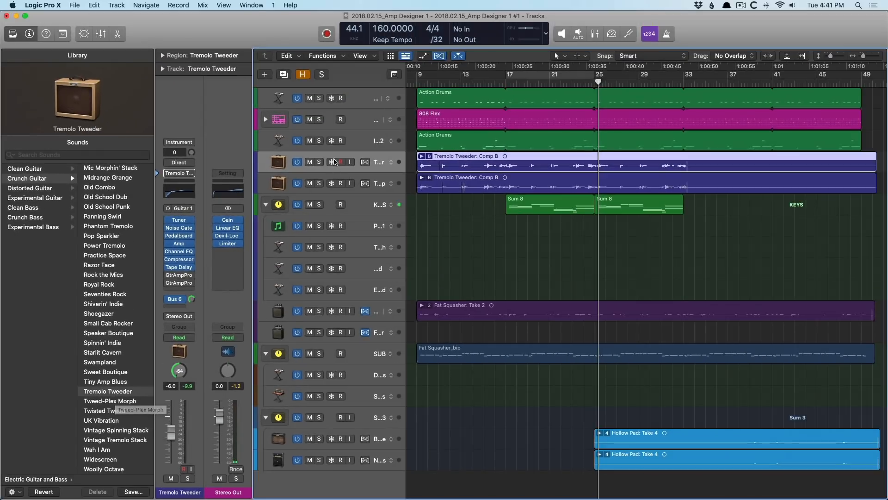
# Solo the Tremolo Tweeder guitar, the 808 Flex drum track and the track with the Fat Squasher: Take 2 region
pyautogui.click(318, 162)
pyautogui.click(318, 119)
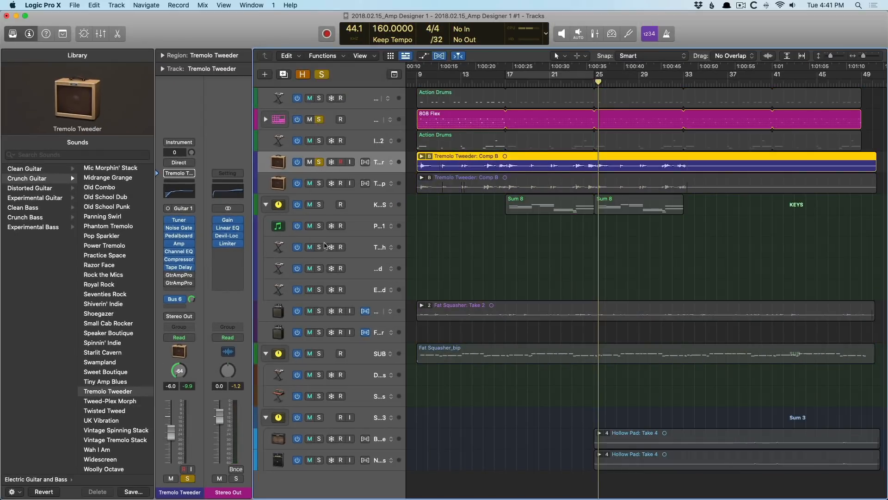
pyautogui.click(318, 311)
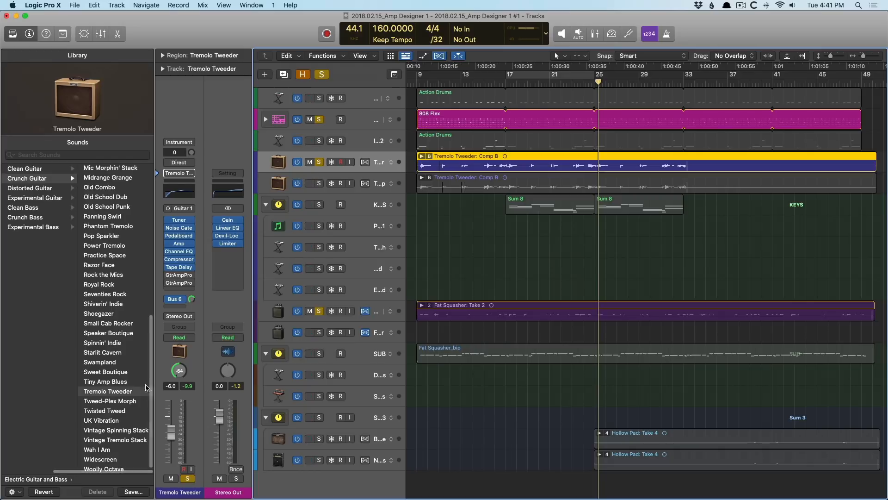
# Show the Amp Designer window of the Tremolo Tweeder track and reposition it
pyautogui.moveTo(488, 212); pyautogui.dragTo(401, 110)
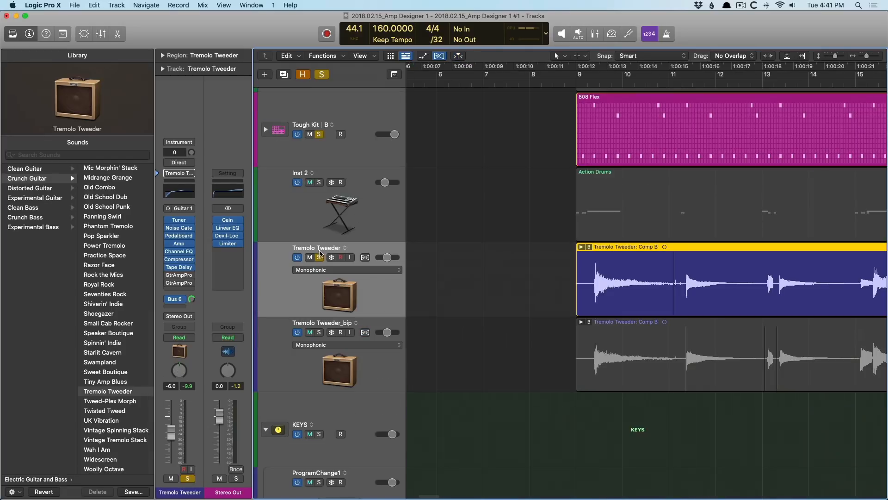
pyautogui.hscroll(3, 313, 256)
pyautogui.click(468, 82)
pyautogui.press('v')
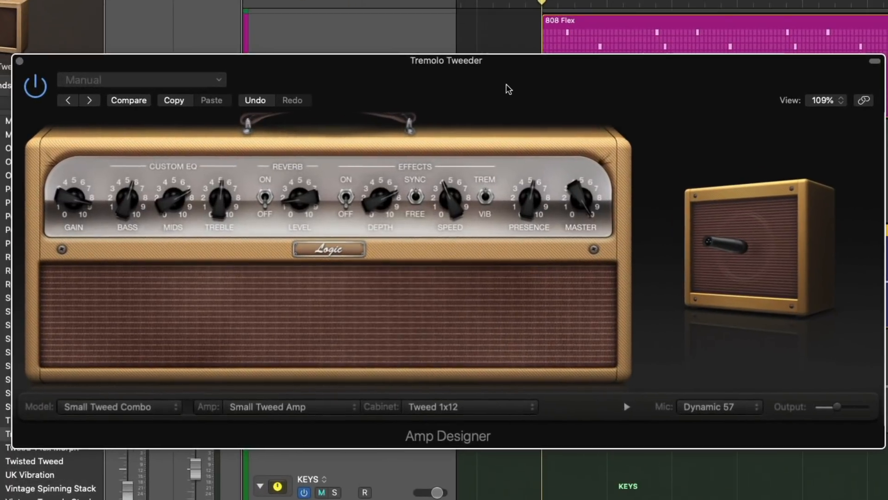
pyautogui.moveTo(506, 84); pyautogui.dragTo(507, 83)
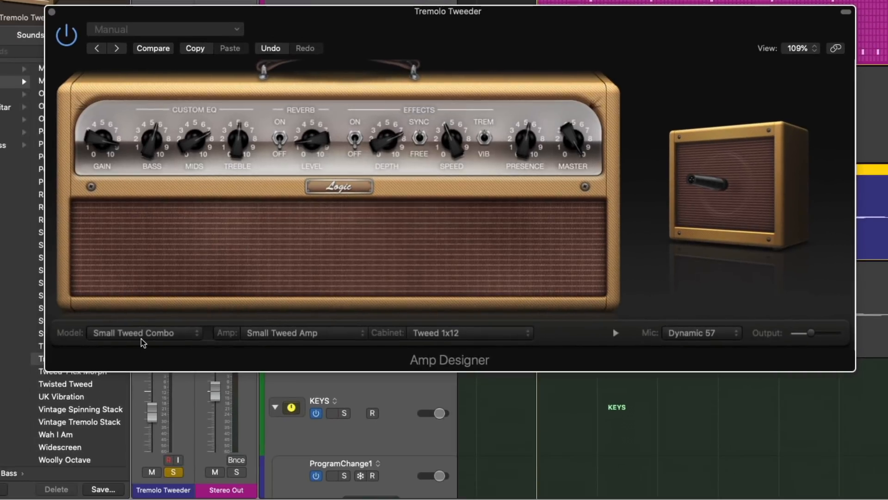
# Try the Large Tweed Combo model in Amp Designer and switch to Mini Tweed Combo
pyautogui.click(119, 409)
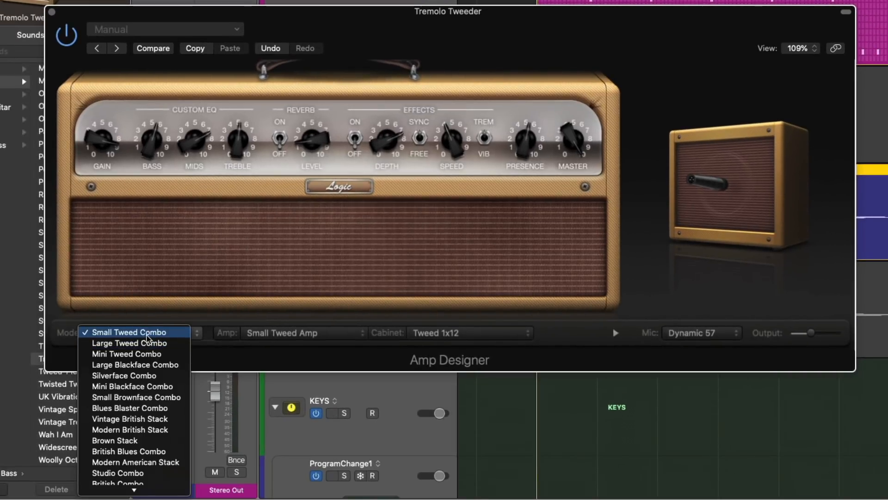
pyautogui.click(146, 343)
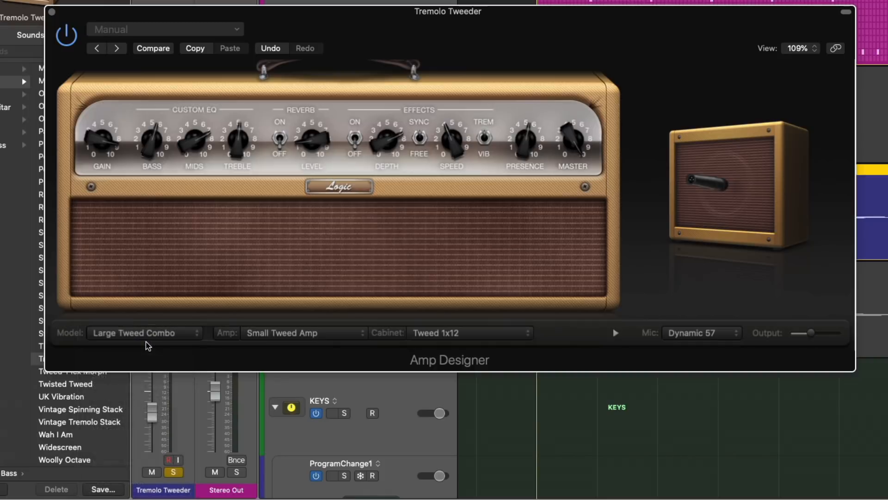
pyautogui.click(150, 334)
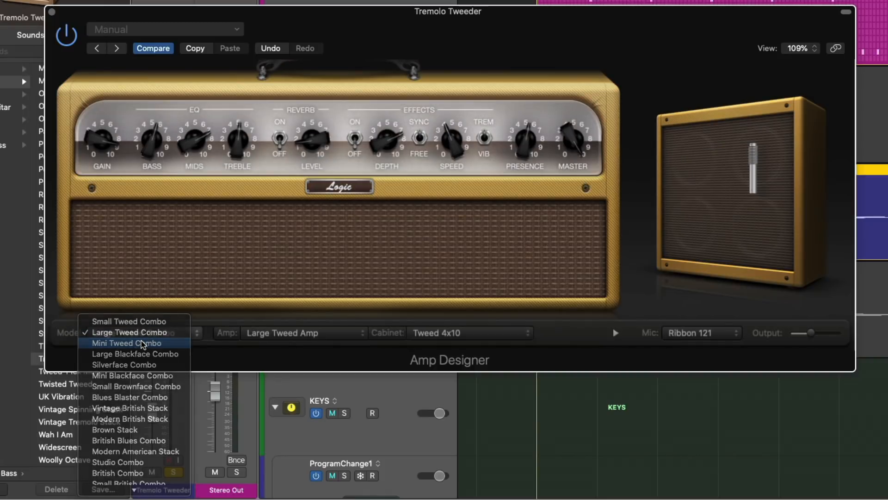
pyautogui.click(145, 342)
# Try the Transparent Preamp, Large Tweed Amp and Mini Blackface Amp while keeping the current cabinet
pyautogui.click(303, 334)
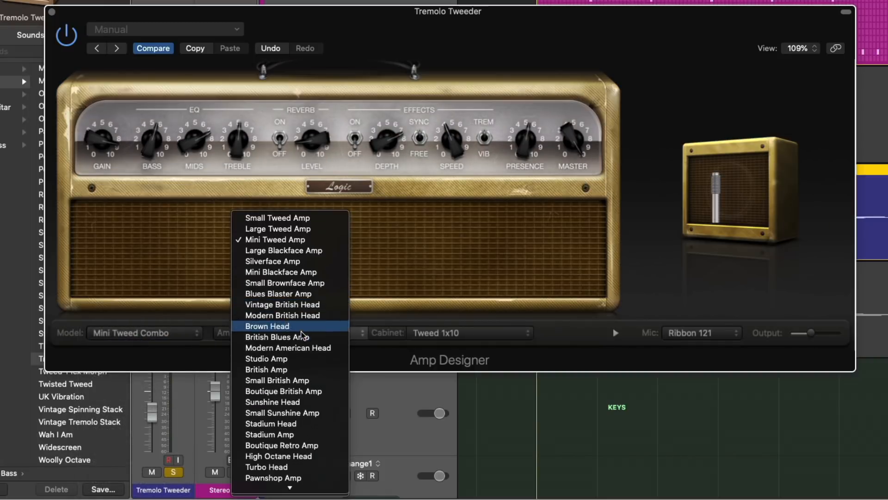
pyautogui.click(305, 488)
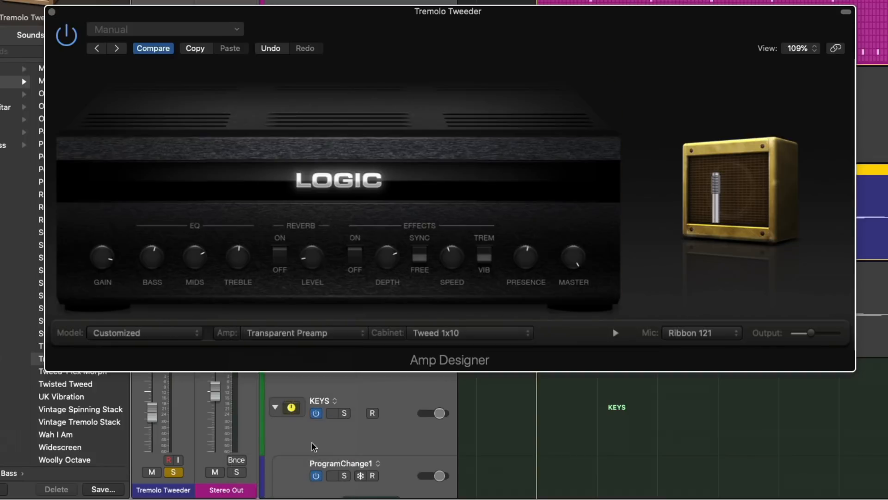
pyautogui.click(322, 334)
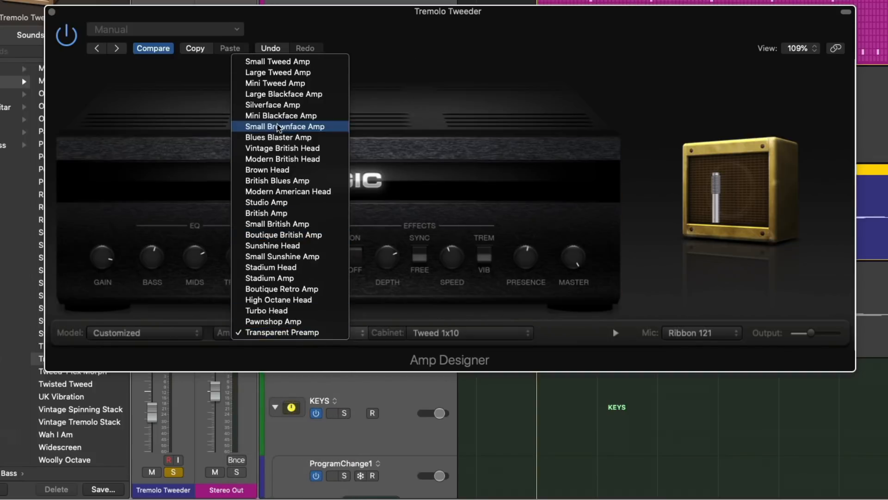
pyautogui.click(273, 74)
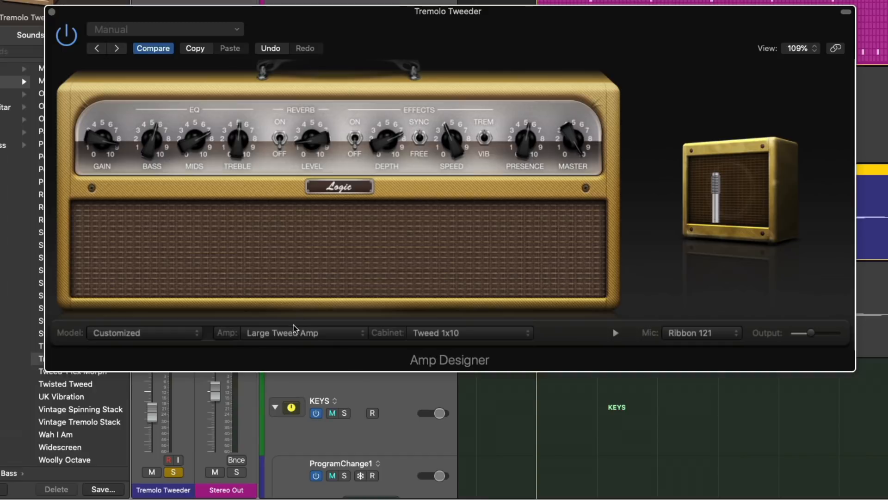
pyautogui.click(297, 333)
pyautogui.click(289, 376)
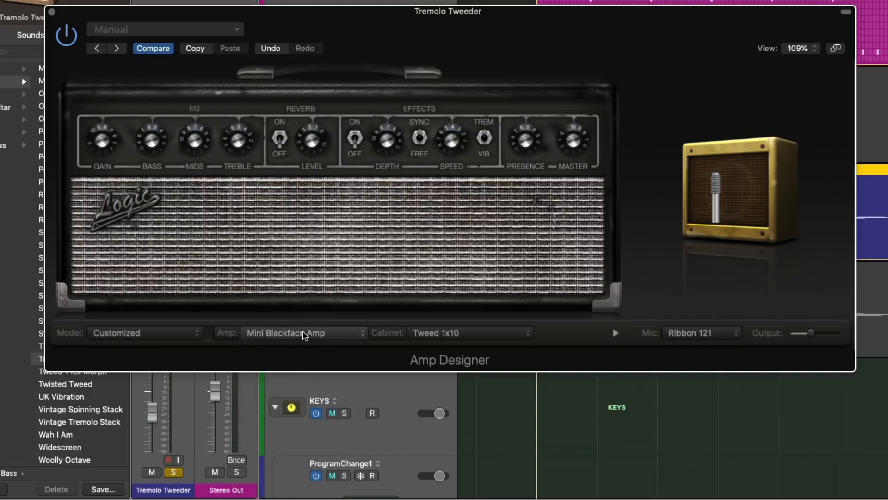
# Try the Modern British Head and Sunshine Head amps, and set the amp to Boutique Retro Amp
pyautogui.click(305, 334)
pyautogui.click(286, 380)
pyautogui.click(307, 336)
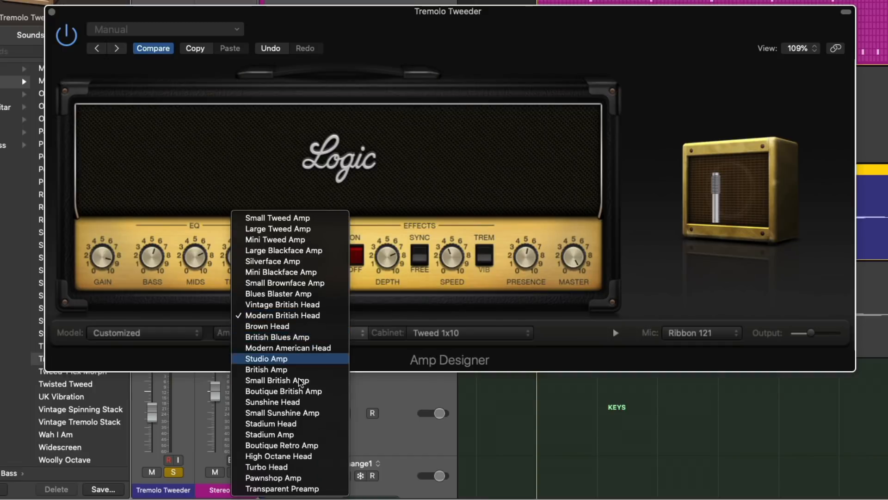
pyautogui.click(296, 402)
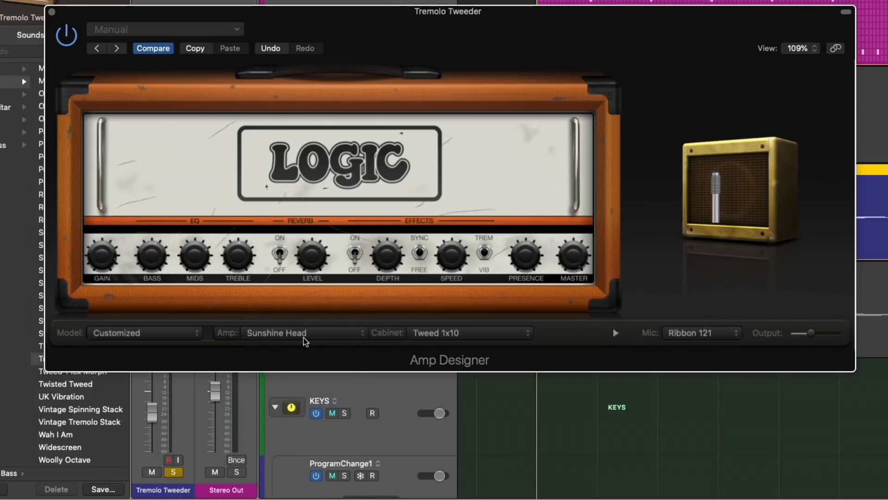
pyautogui.click(305, 334)
pyautogui.click(296, 375)
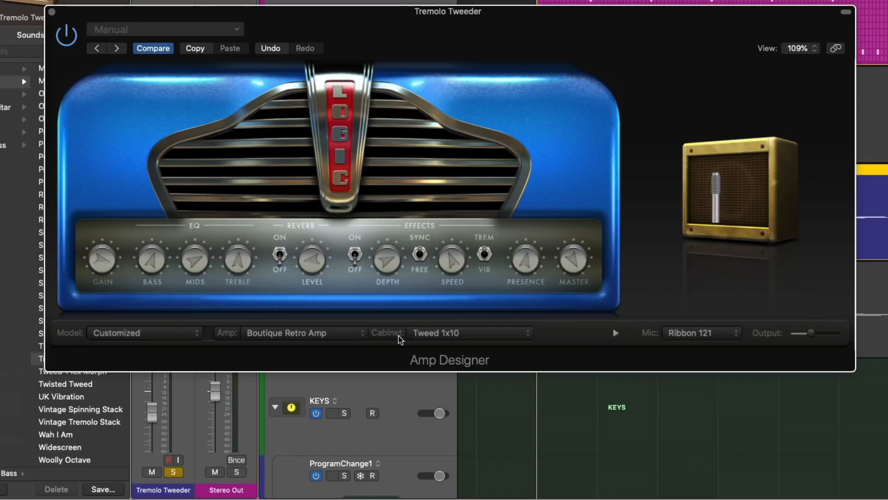
# Try the Direct, Pawnshop 1x8 and Tweed 1x12 cabinet options, and set the cabinet to Modern American 4x12
pyautogui.click(451, 334)
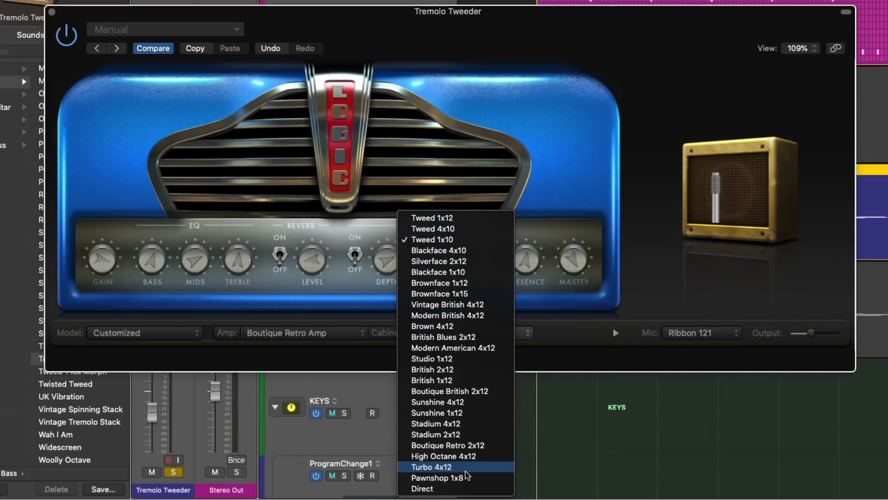
pyautogui.click(462, 490)
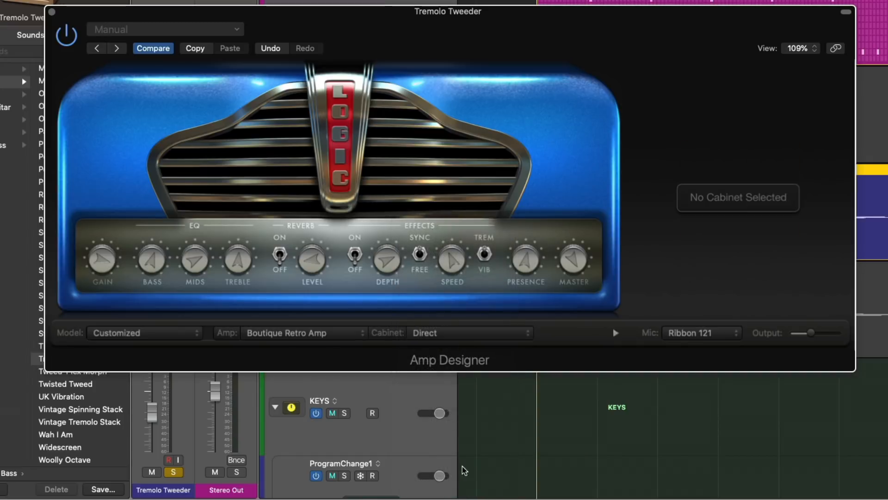
pyautogui.click(462, 339)
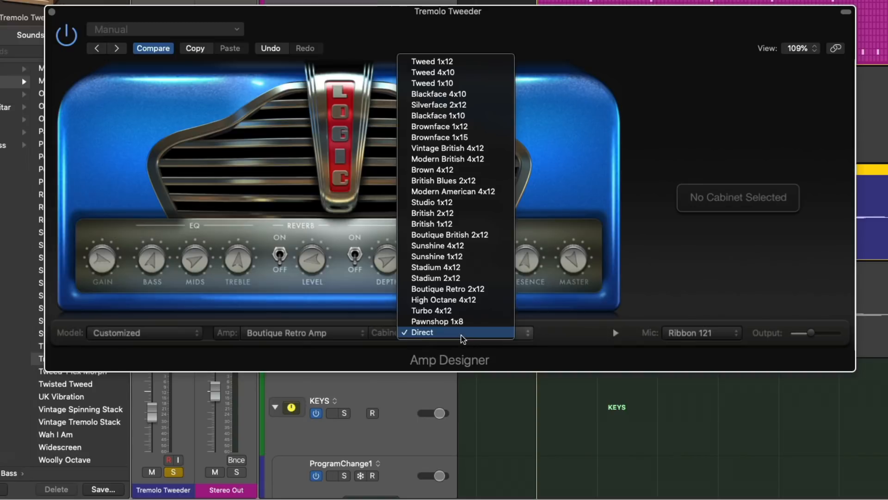
pyautogui.click(461, 323)
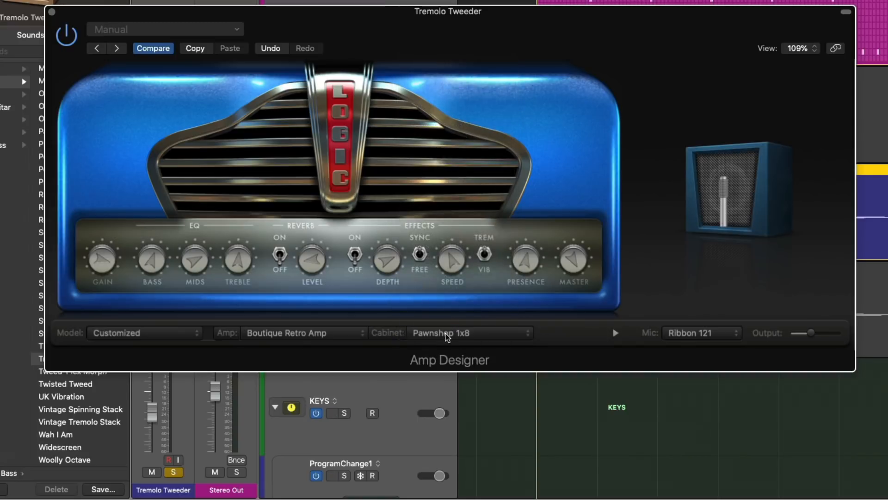
pyautogui.click(449, 333)
pyautogui.click(413, 72)
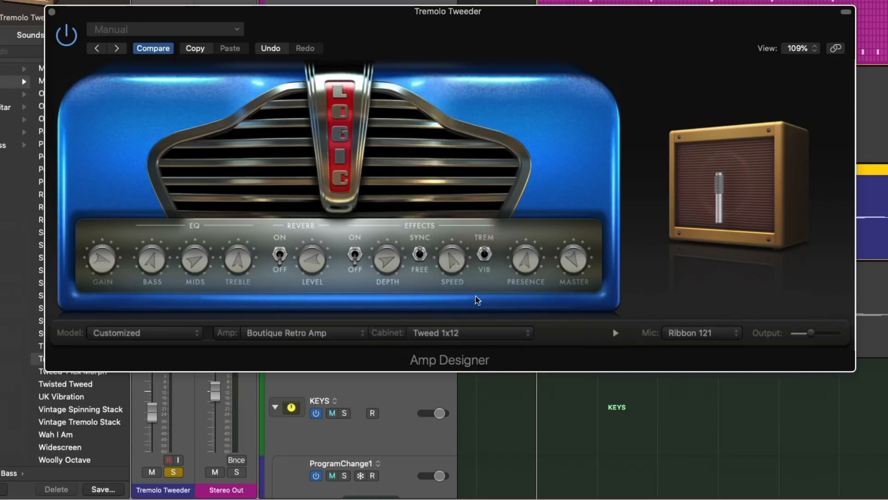
pyautogui.click(476, 332)
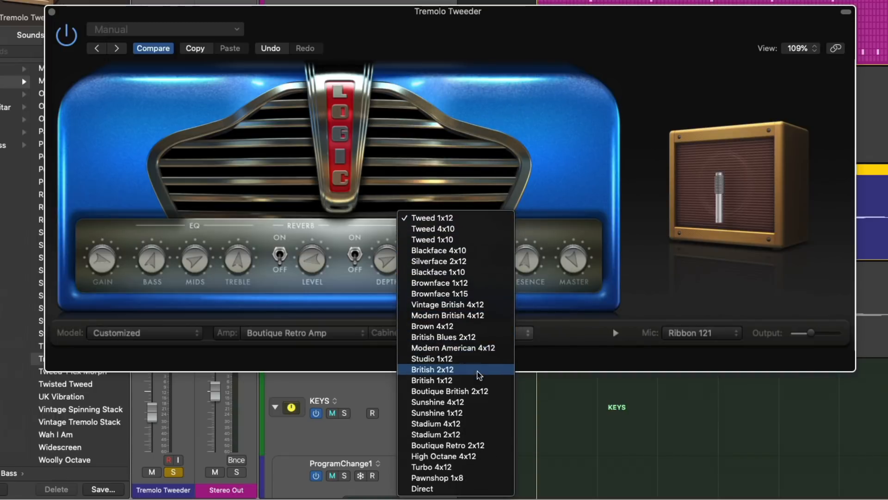
pyautogui.click(478, 351)
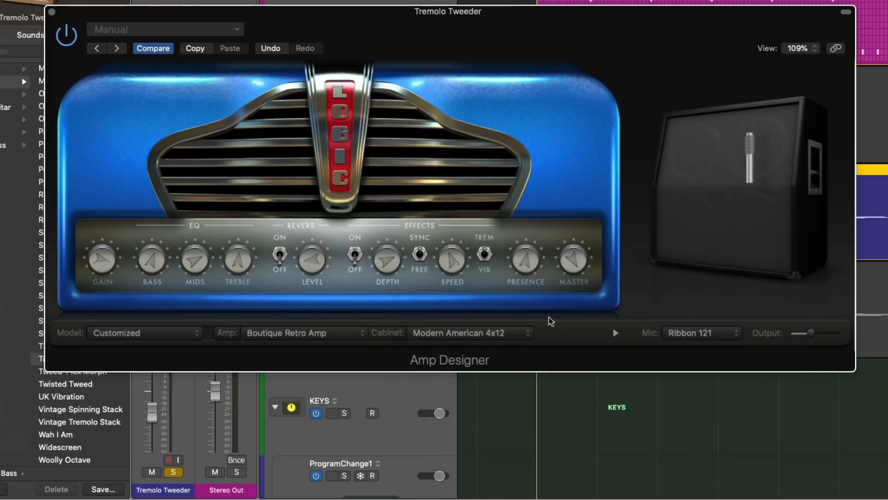
# Try the Condenser 87, Condenser 414, Dynamic 57 and Ribbon 121 microphones, and revert the amp to its saved Small Tweed Combo settings
pyautogui.click(690, 333)
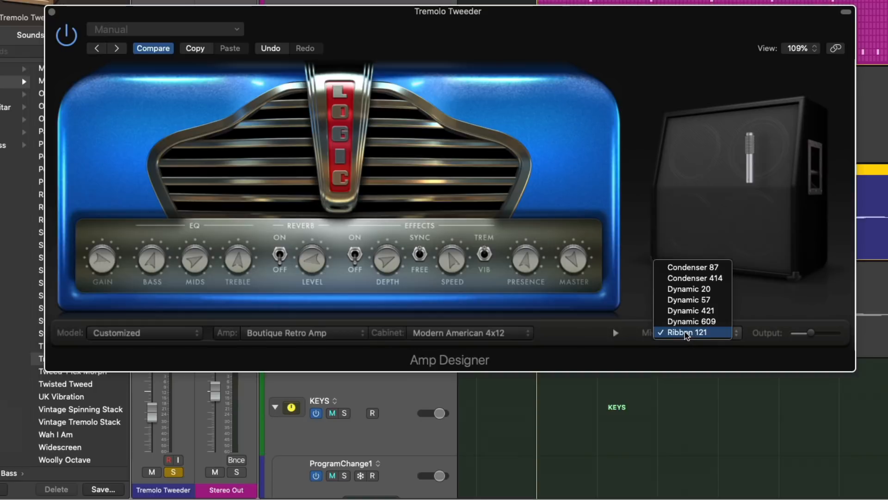
pyautogui.click(692, 267)
pyautogui.click(696, 336)
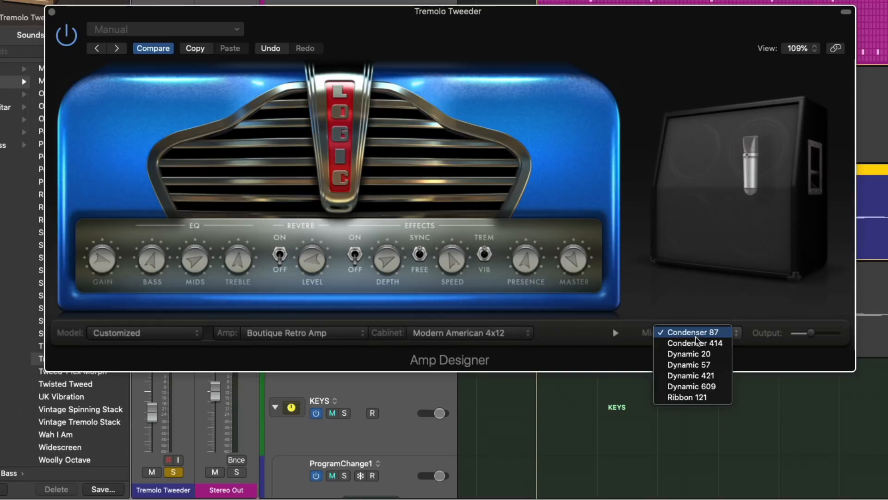
pyautogui.click(697, 346)
pyautogui.click(698, 341)
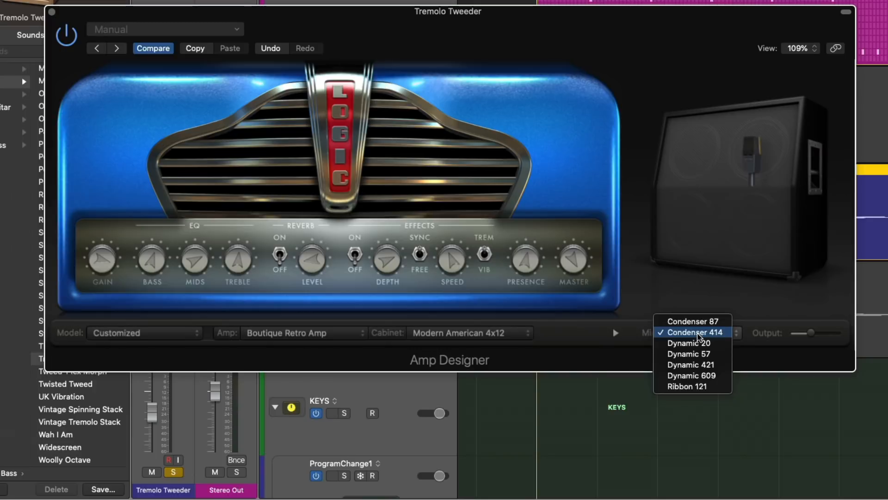
pyautogui.click(697, 354)
pyautogui.click(696, 340)
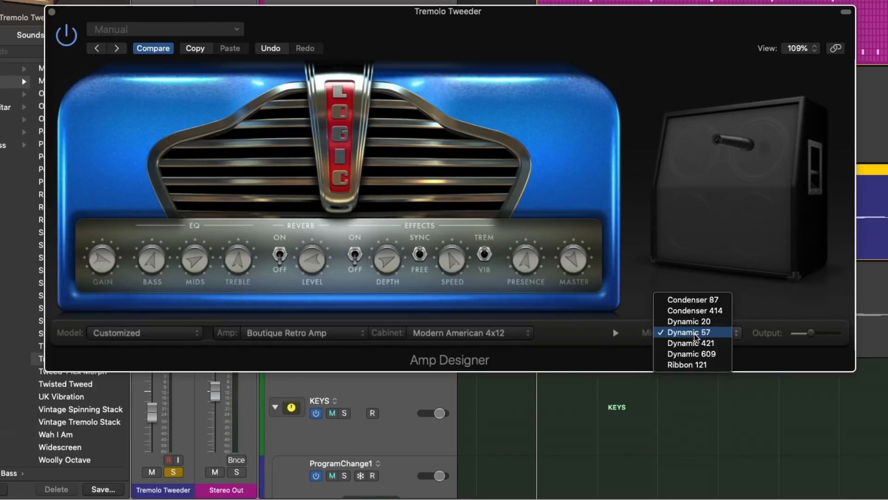
pyautogui.click(697, 364)
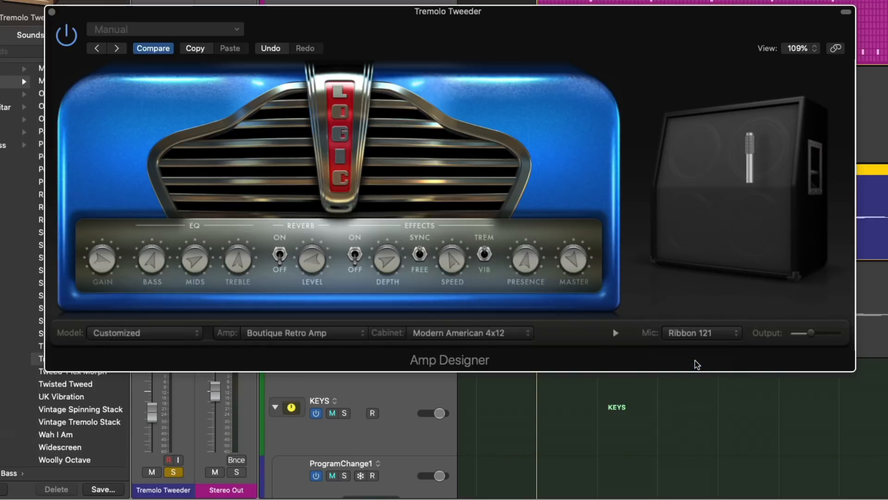
pyautogui.click(161, 49)
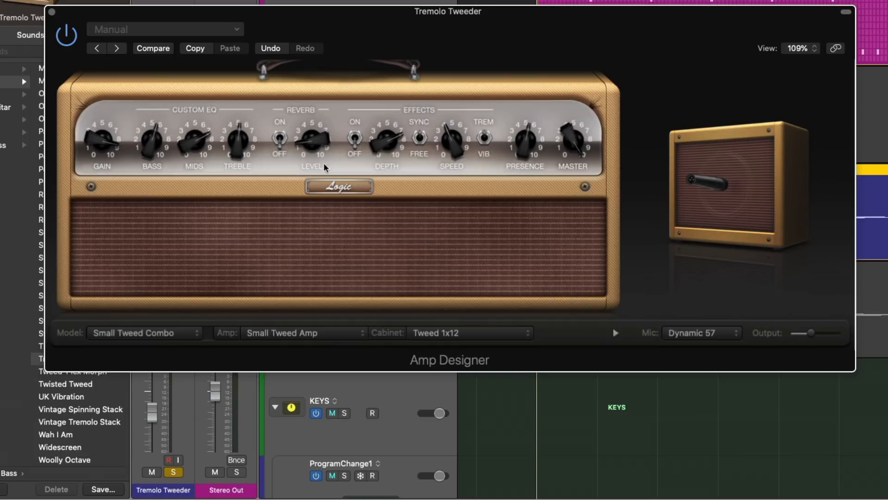
# Start playback and audition the Large Blackface Amp, Modern British Head and Small British Amp with the Tweed 1x12 cabinet
pyautogui.press('space')
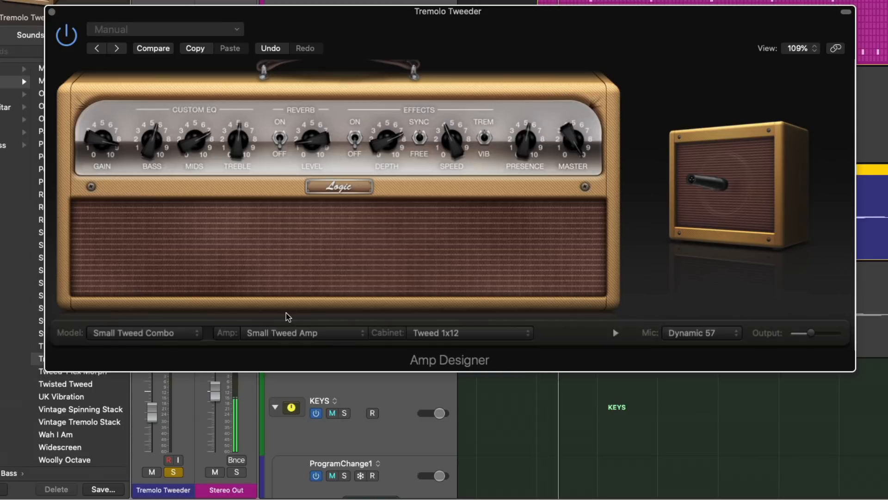
pyautogui.click(320, 332)
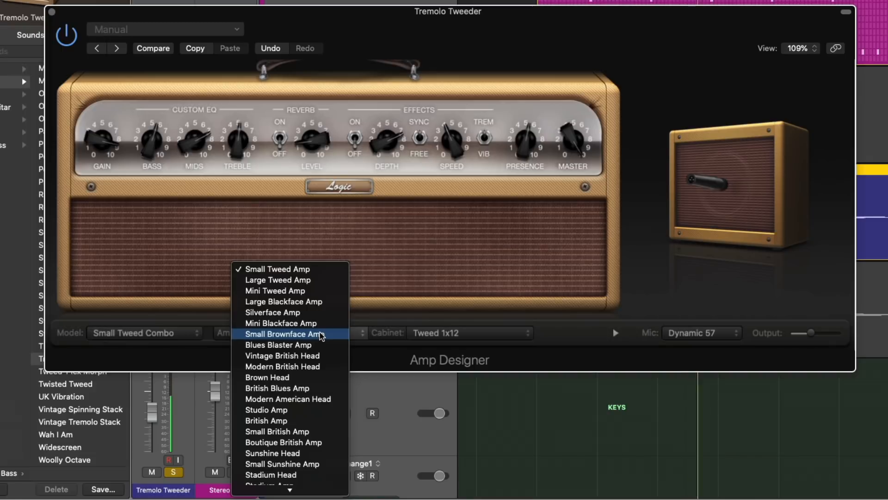
pyautogui.click(320, 303)
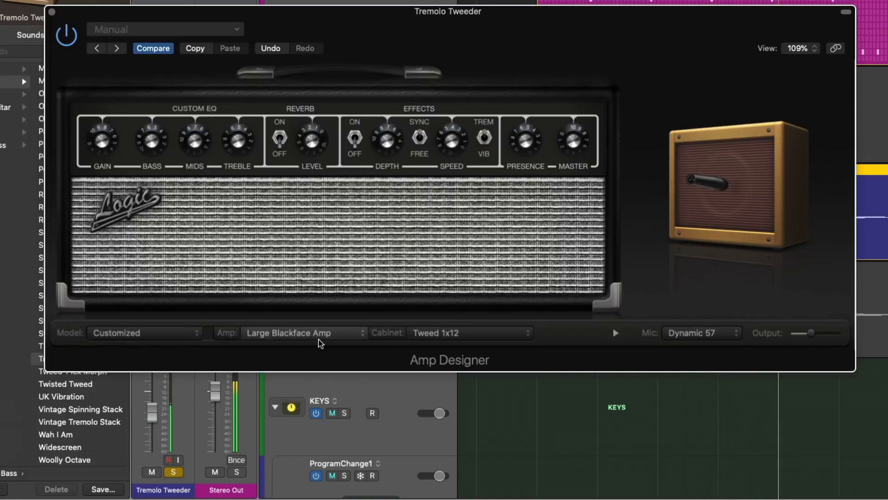
pyautogui.click(324, 337)
pyautogui.scroll(-3, 322, 336)
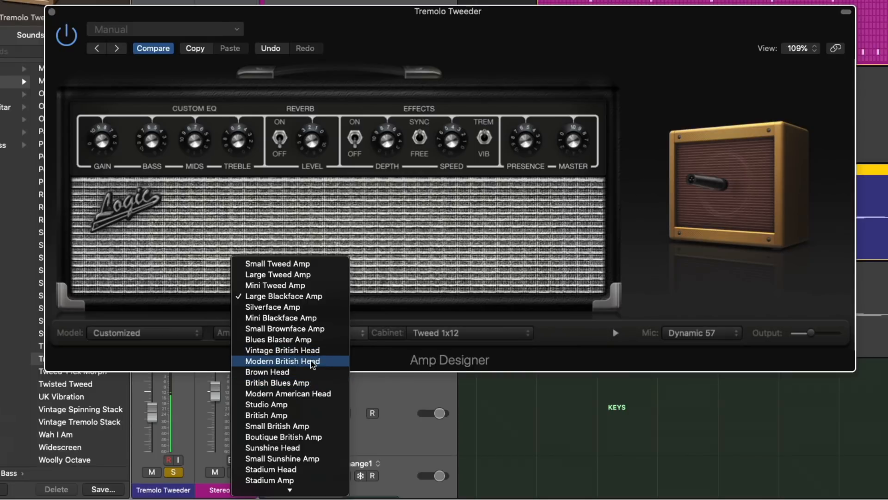
pyautogui.click(313, 361)
pyautogui.click(318, 333)
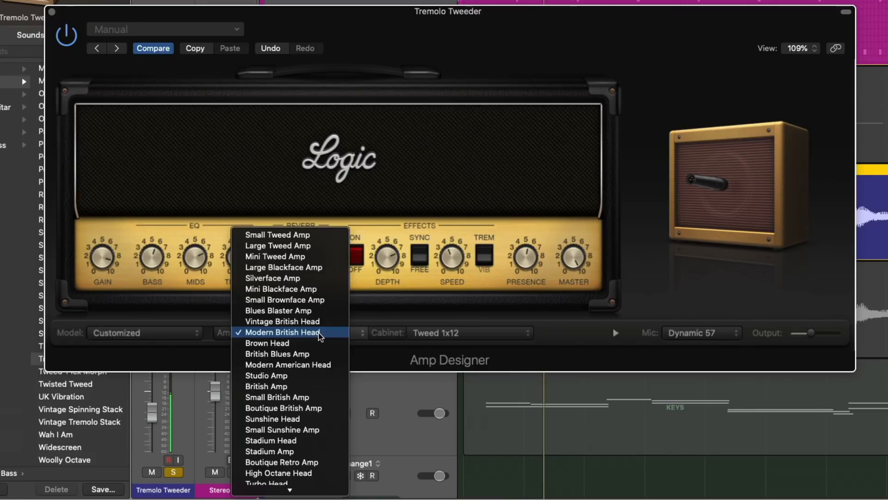
pyautogui.scroll(-2, 318, 333)
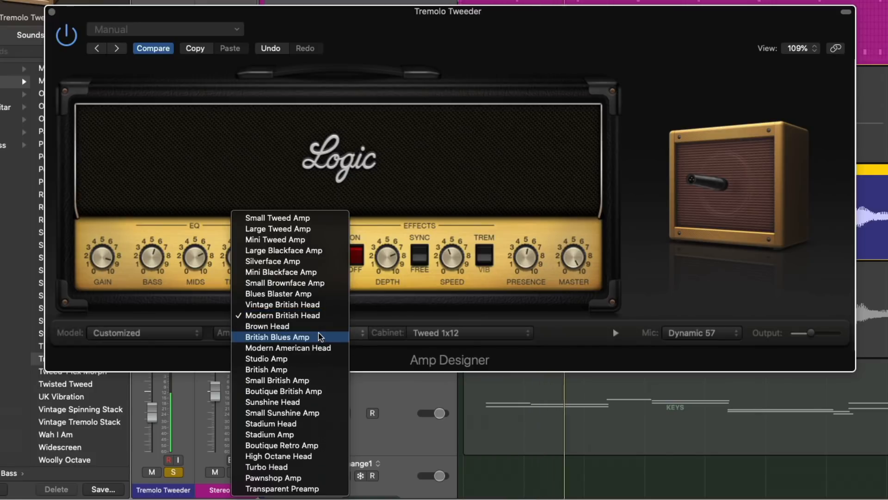
pyautogui.click(299, 381)
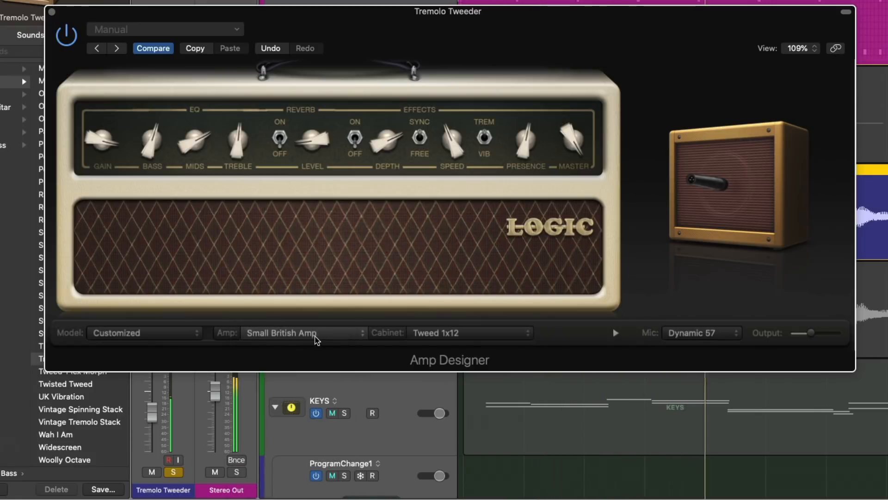
# Audition the Small Sunshine Amp and Boutique Retro Amp, and revert to the saved Small Tweed Combo settings
pyautogui.click(315, 336)
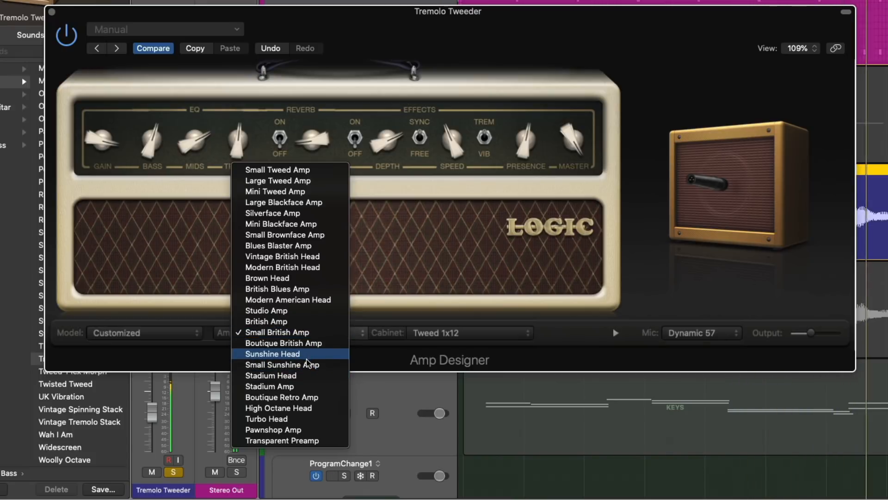
pyautogui.click(307, 364)
pyautogui.click(316, 337)
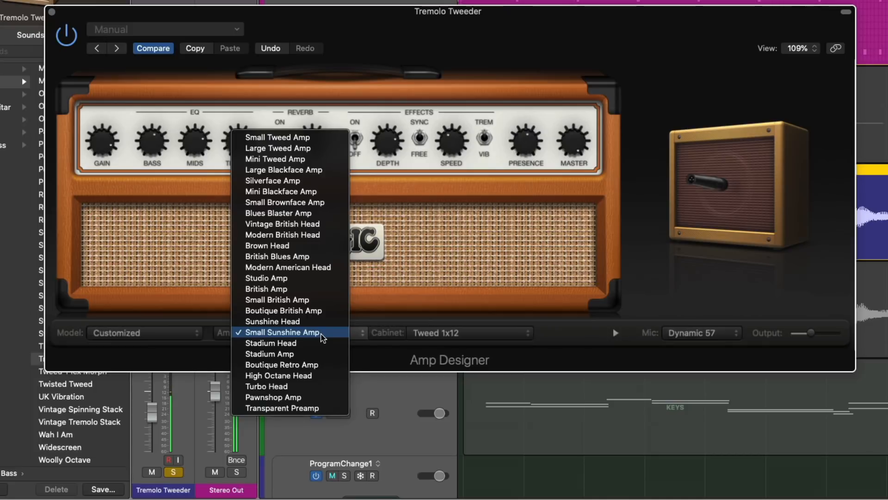
pyautogui.click(319, 366)
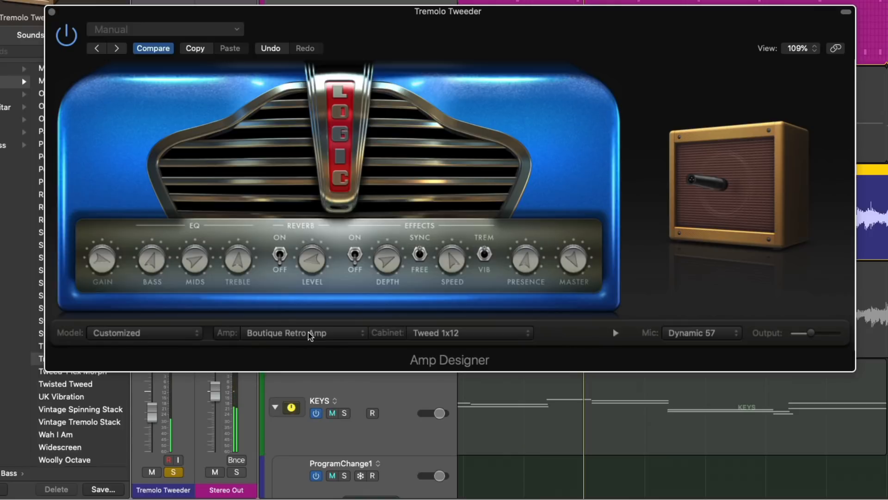
pyautogui.click(153, 49)
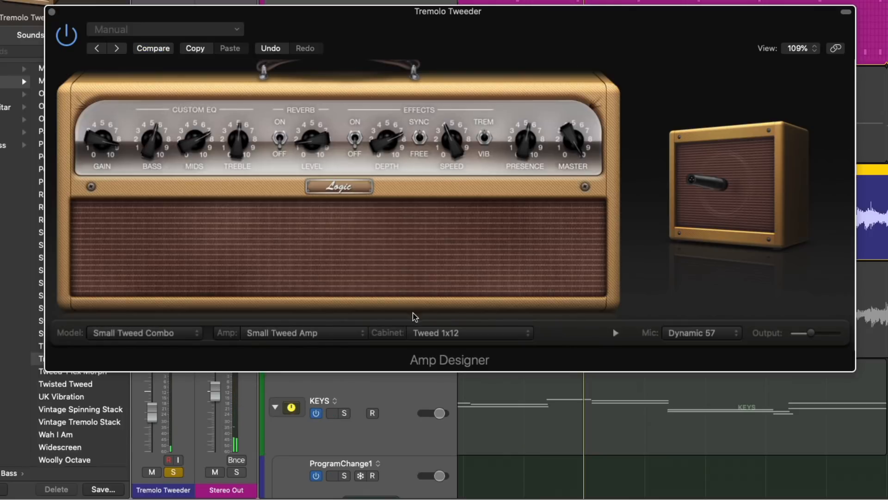
# Audition the Vintage British 4x12, Boutique British 2x12 and British 2x12 cabinets with the Small Tweed Amp
pyautogui.click(442, 332)
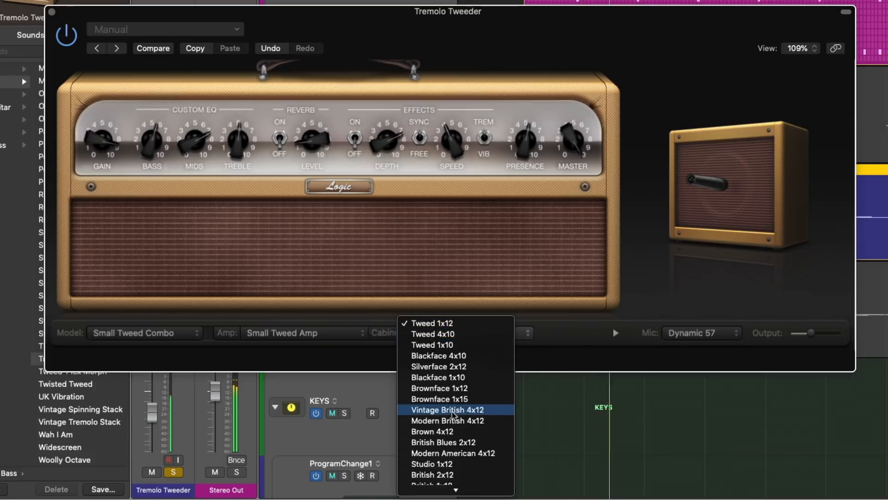
pyautogui.click(451, 411)
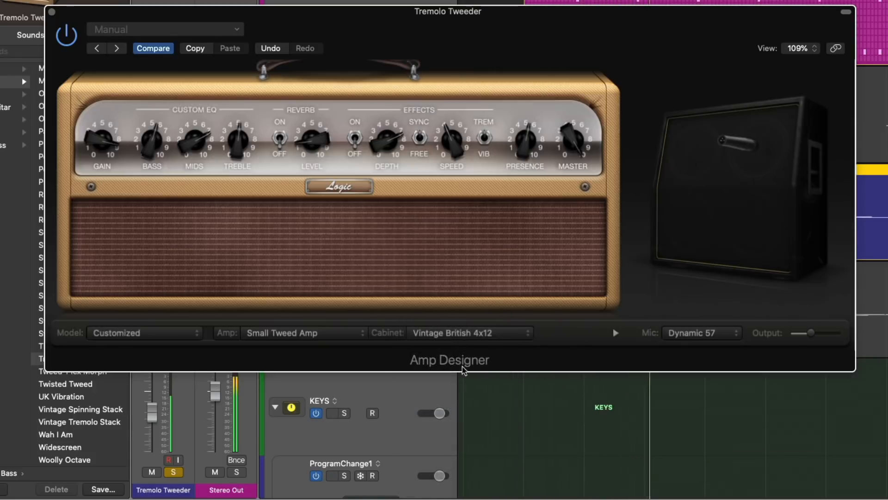
pyautogui.click(473, 334)
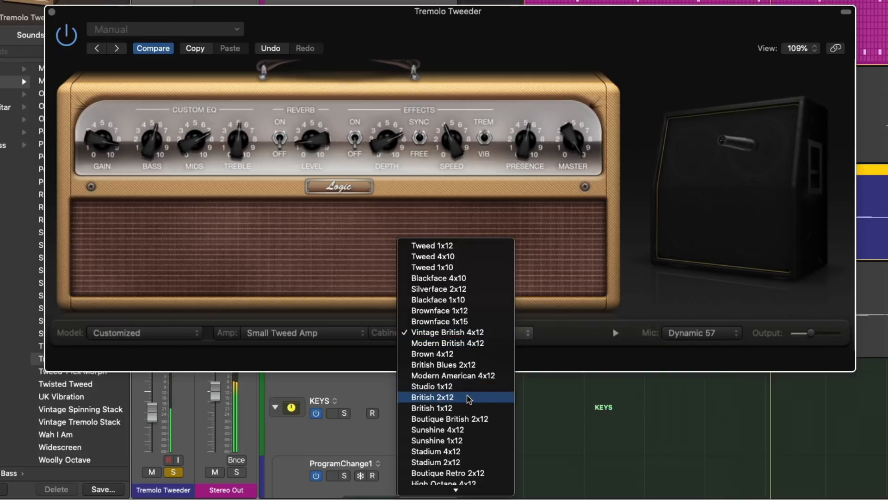
pyautogui.click(472, 419)
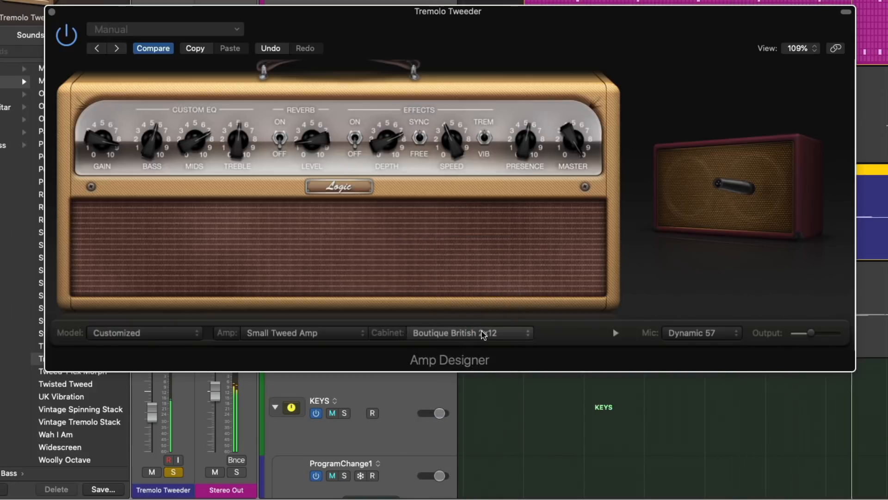
pyautogui.click(481, 333)
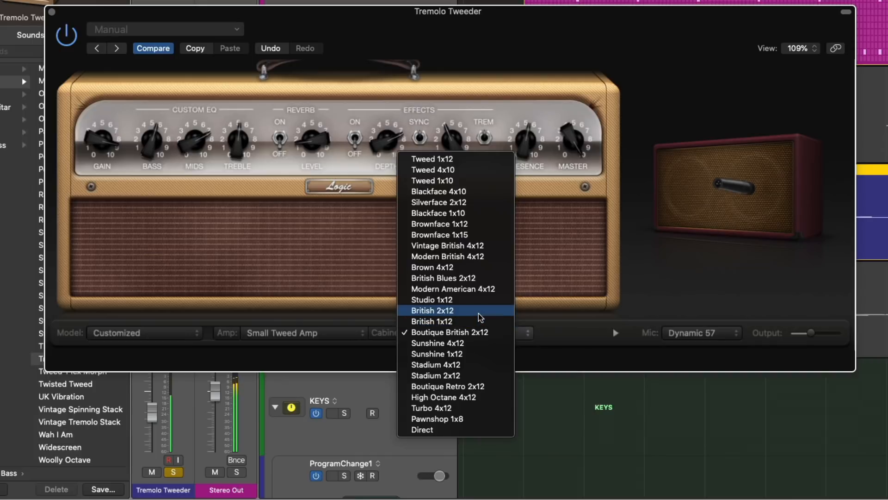
pyautogui.click(480, 316)
# Audition the High Octane 4x12 and Turbo 4x12 cabinets with the Small Tweed Amp
pyautogui.click(478, 333)
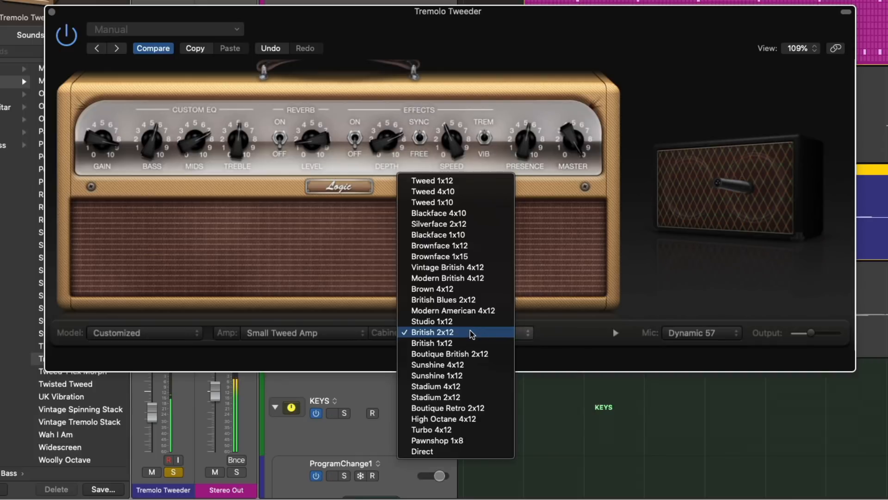
pyautogui.click(469, 418)
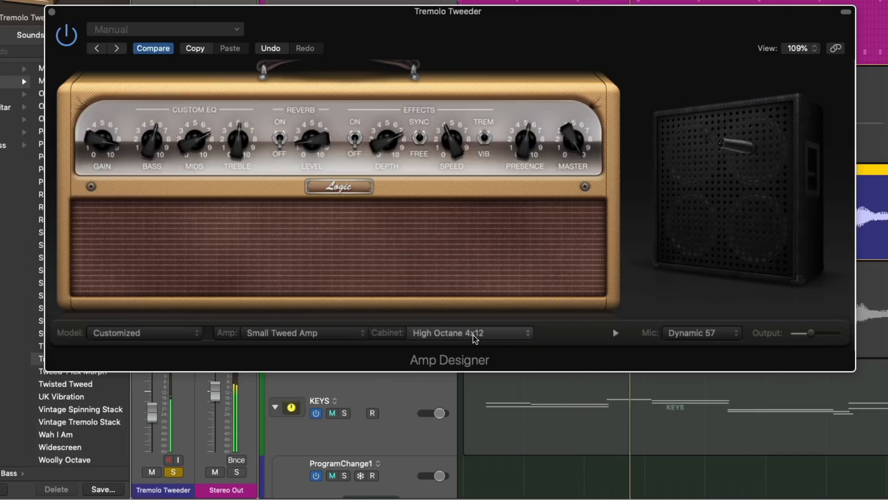
pyautogui.click(474, 339)
pyautogui.click(476, 339)
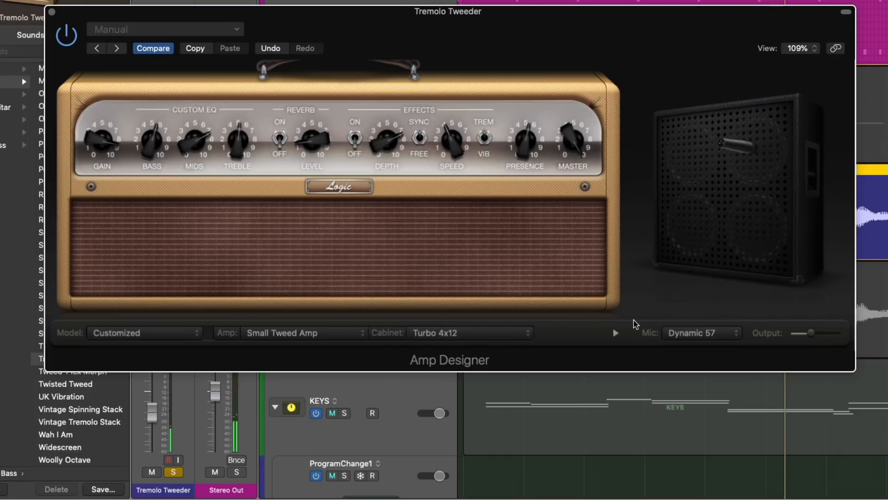
# Try moving the microphone farther off the speaker's center, and revert to the saved Small Tweed Combo settings
pyautogui.moveTo(688, 283)
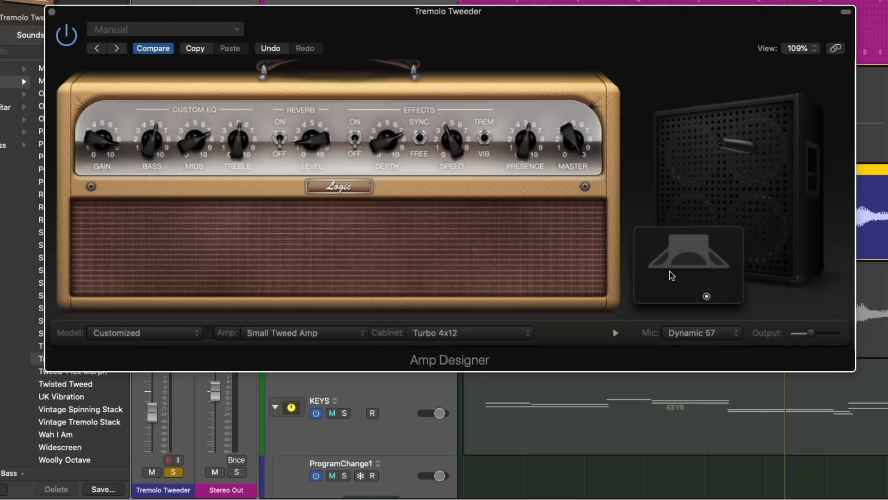
pyautogui.moveTo(702, 299); pyautogui.dragTo(728, 294)
pyautogui.click(160, 48)
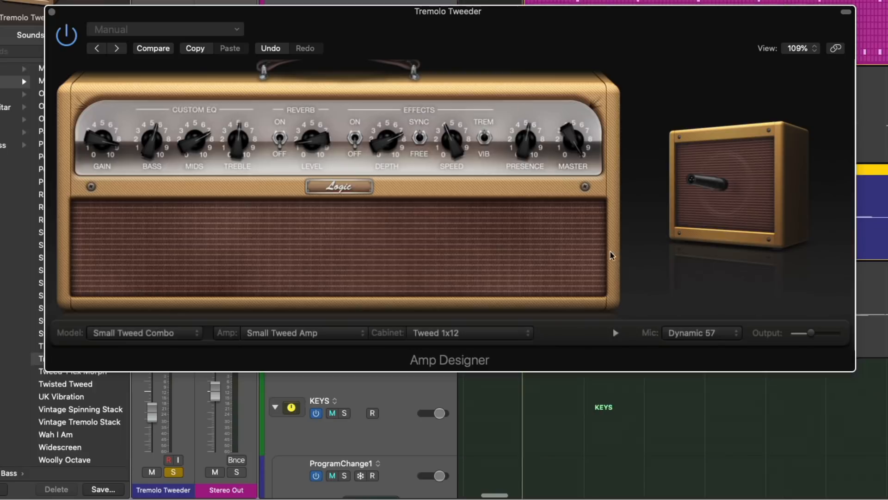
# Audition the Condenser 87, Dynamic 421 and Dynamic 609 microphones on the Tweed 1x12 cabinet
pyautogui.click(703, 333)
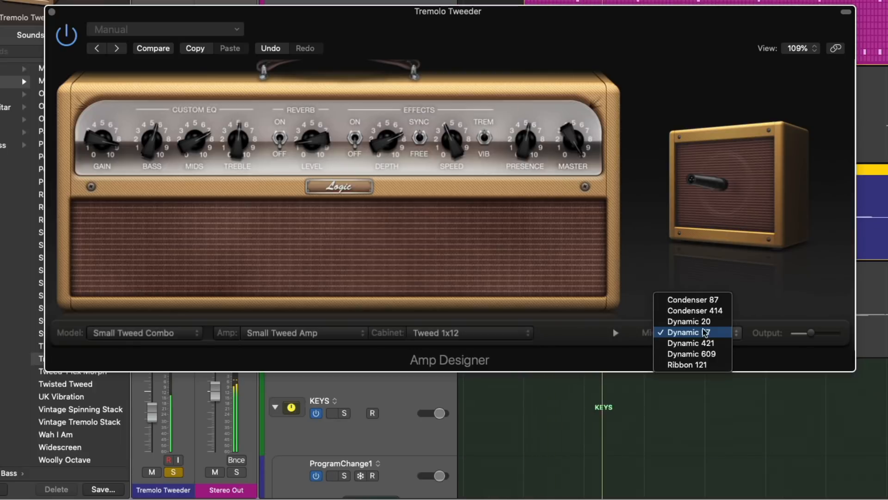
pyautogui.click(702, 302)
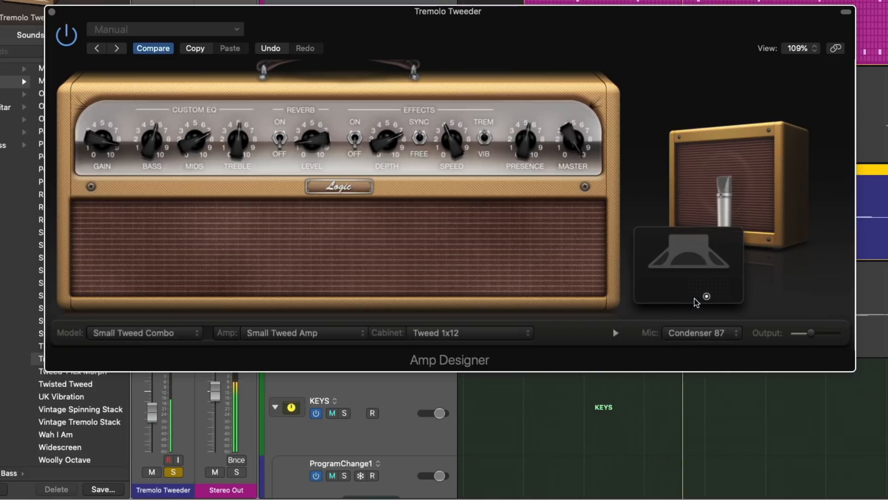
pyautogui.click(701, 332)
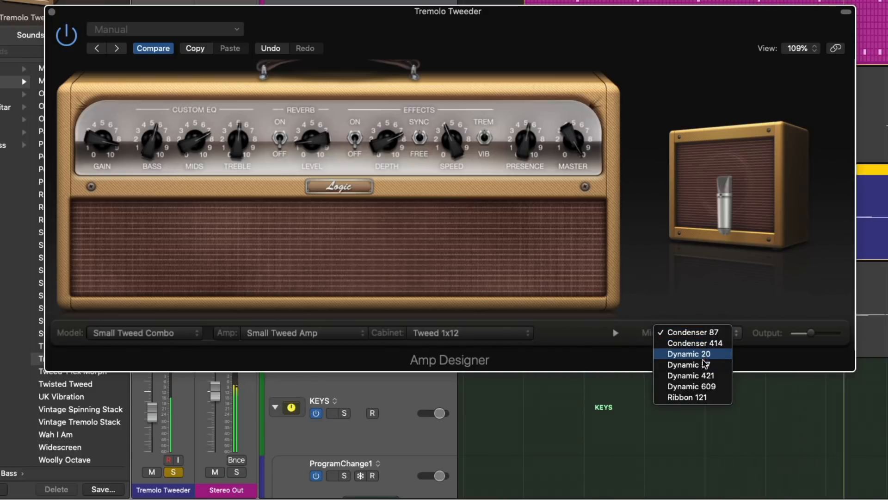
pyautogui.click(707, 376)
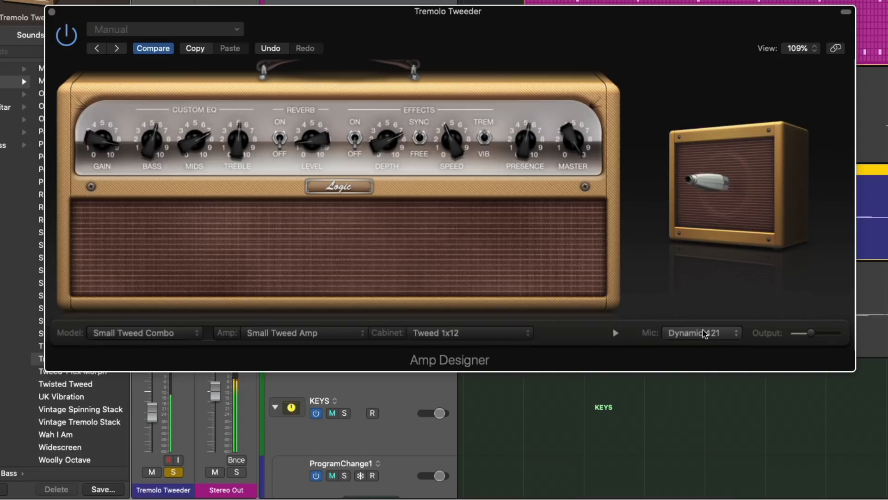
pyautogui.click(703, 331)
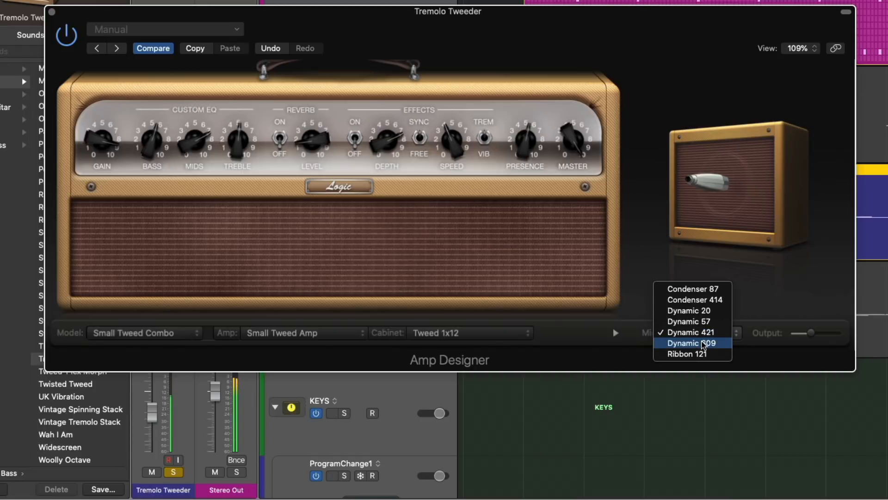
pyautogui.click(703, 344)
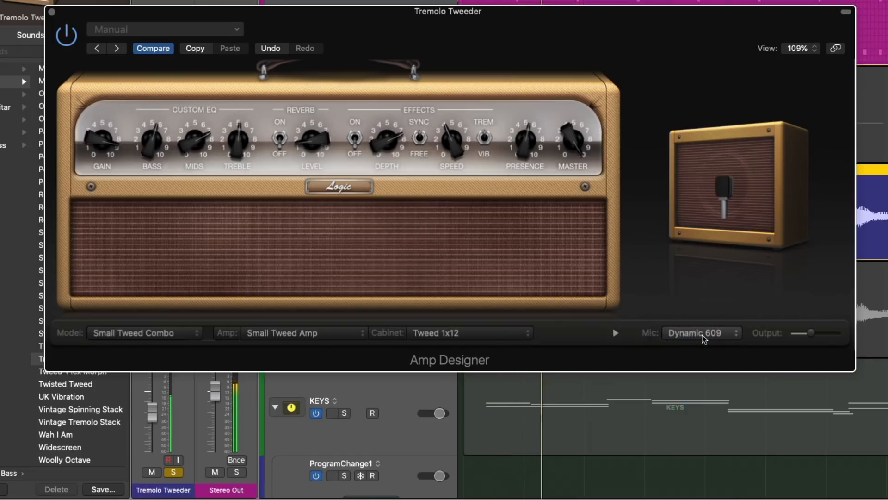
# Audition the Condenser 414 and Ribbon 121 microphones on the Tweed 1x12 cabinet
pyautogui.click(702, 336)
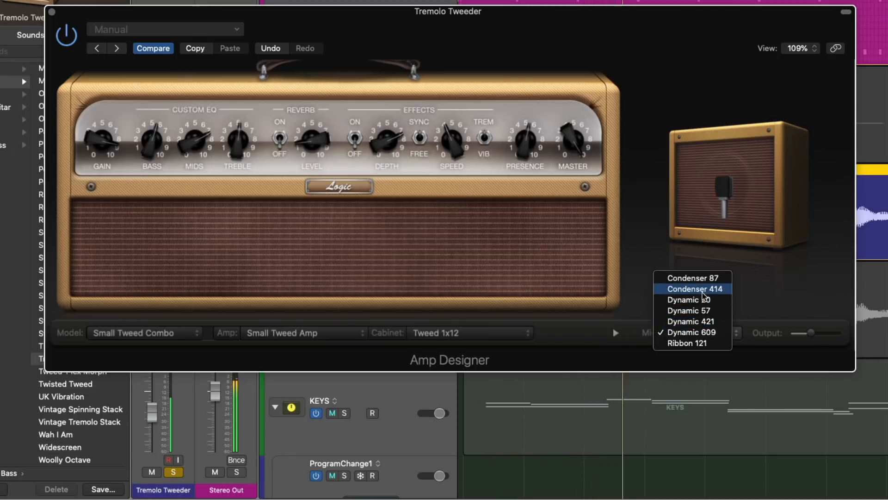
pyautogui.click(702, 288)
pyautogui.click(707, 333)
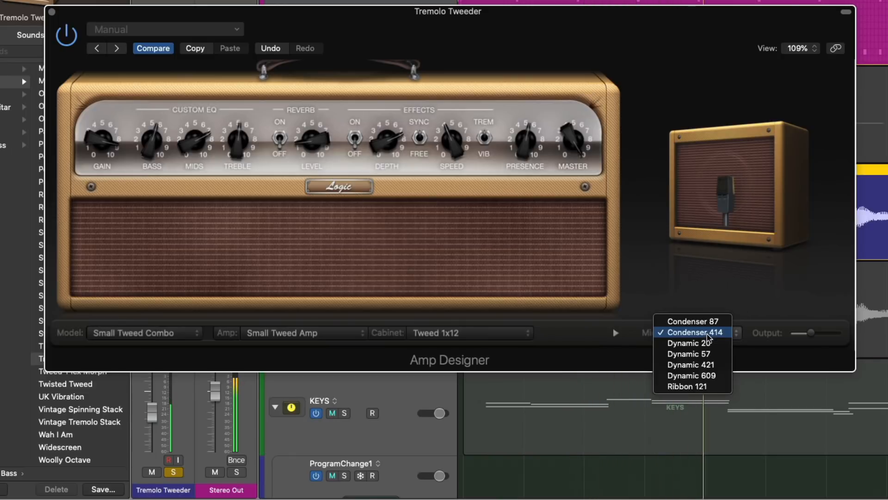
pyautogui.click(697, 387)
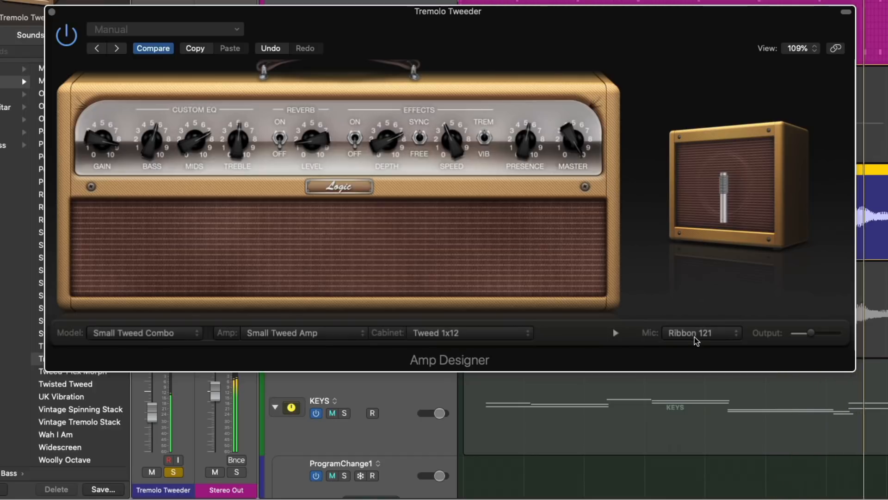
# Try a different position for the Ribbon 121 microphone, and revert to the saved Small Tweed Combo settings
pyautogui.moveTo(699, 276)
pyautogui.moveTo(704, 279); pyautogui.dragTo(718, 296)
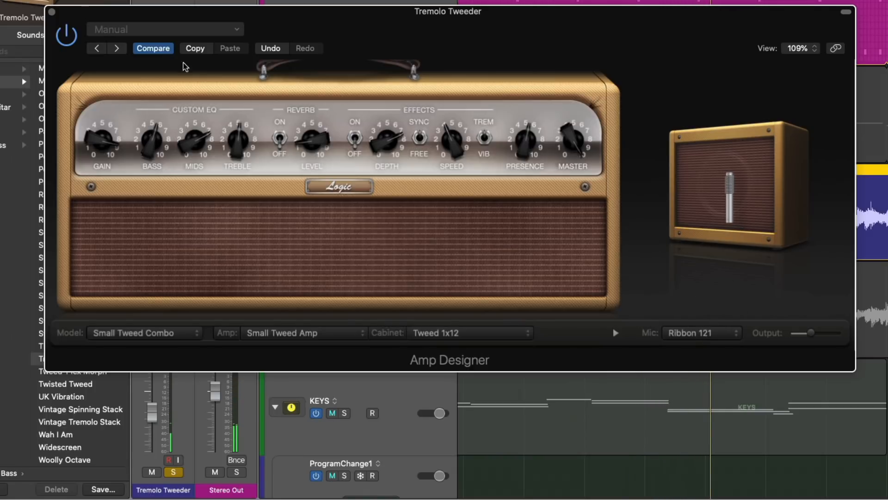
pyautogui.click(157, 48)
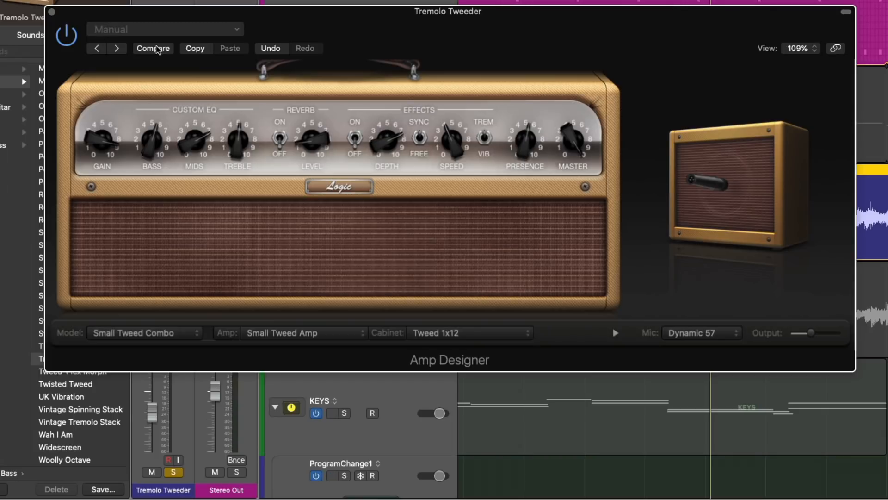
# Audition the British Bright and Vintage EQ types on the Small Tweed Amp
pyautogui.click(206, 110)
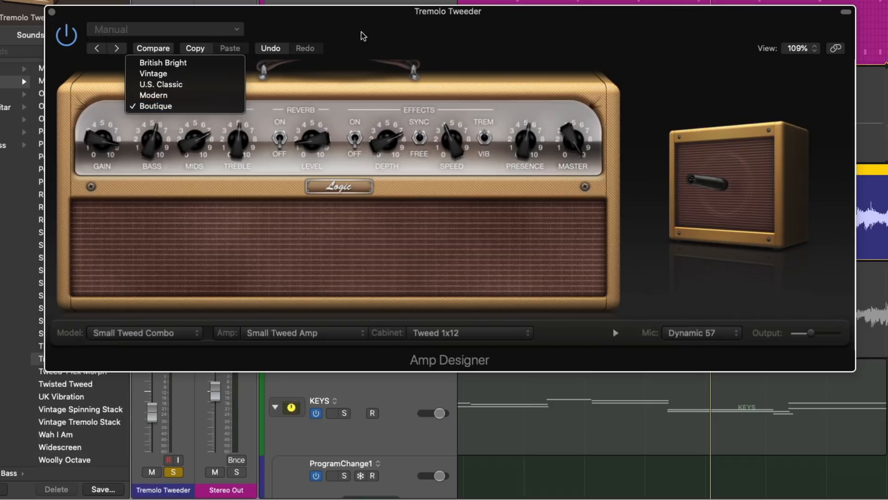
pyautogui.click(363, 31)
pyautogui.click(206, 108)
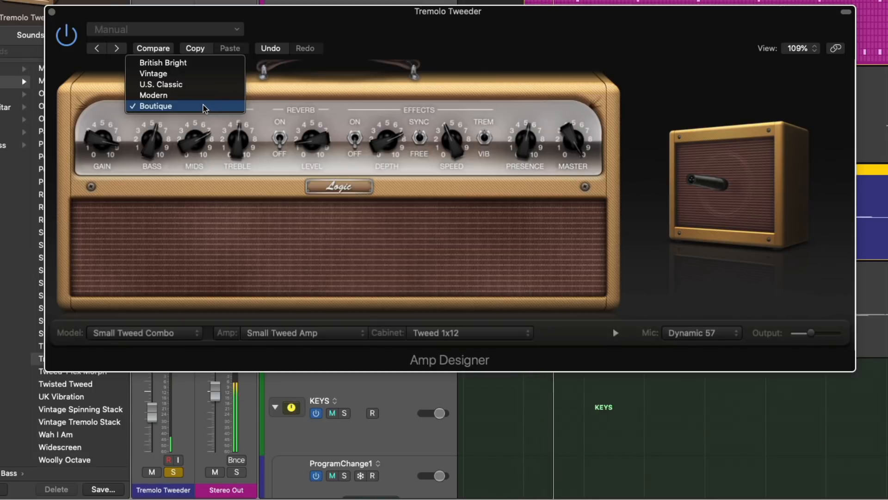
pyautogui.click(200, 65)
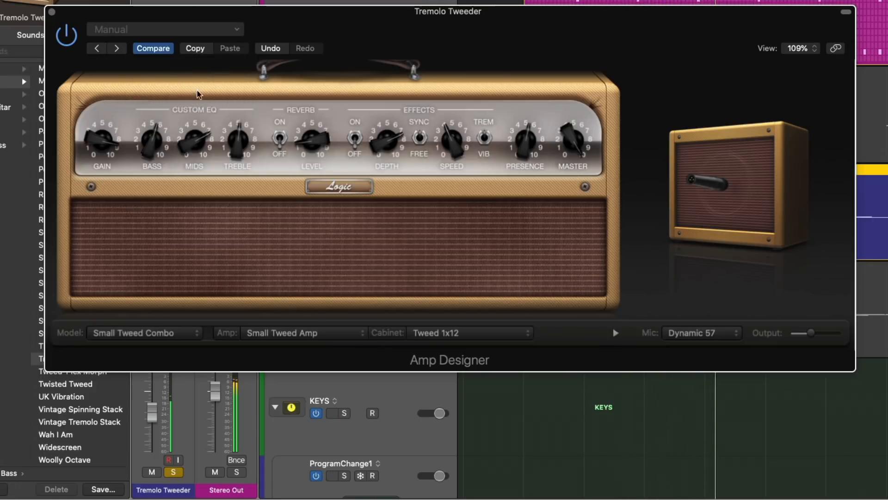
pyautogui.click(206, 107)
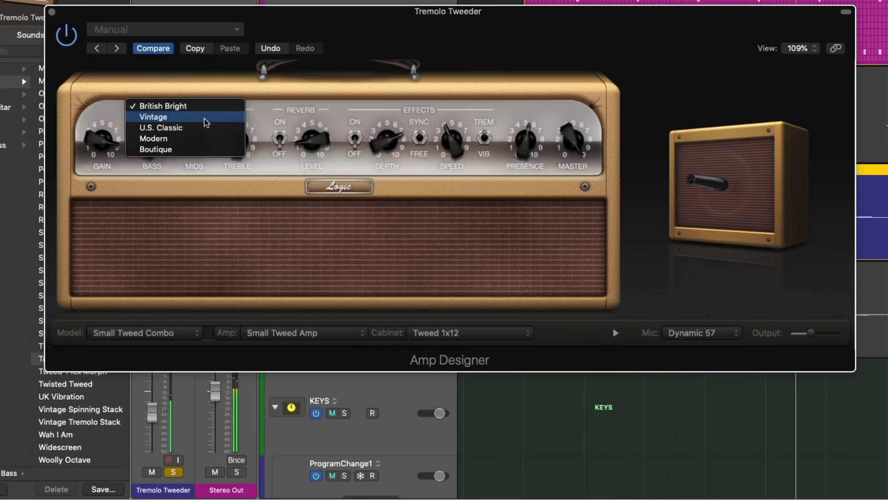
pyautogui.click(204, 118)
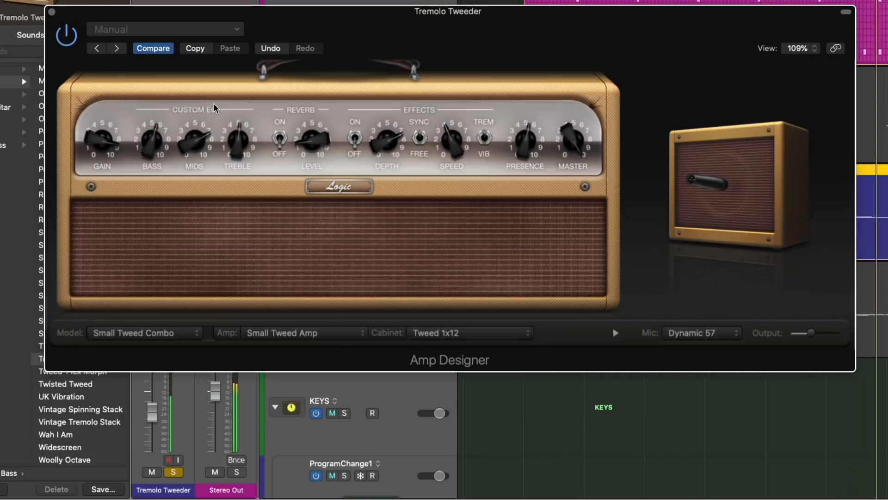
# Audition the U.S. Classic and Modern EQ types, and return the amp's EQ to Boutique
pyautogui.click(213, 107)
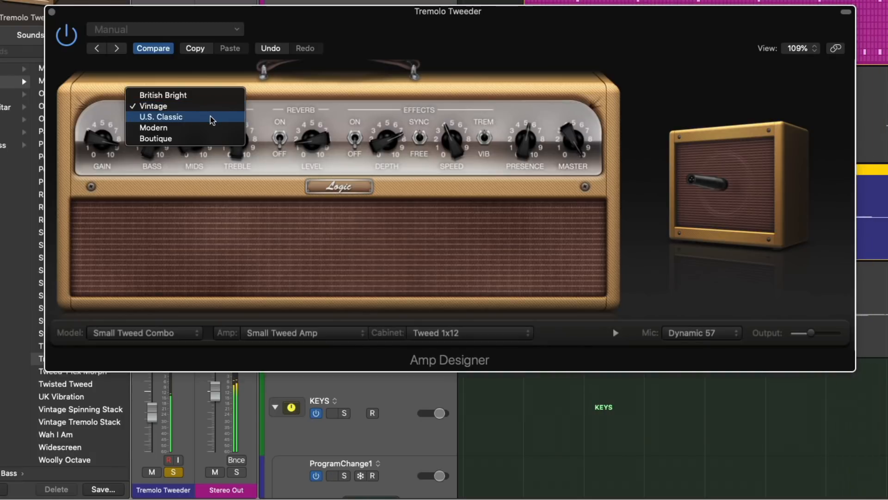
pyautogui.click(211, 117)
pyautogui.click(218, 109)
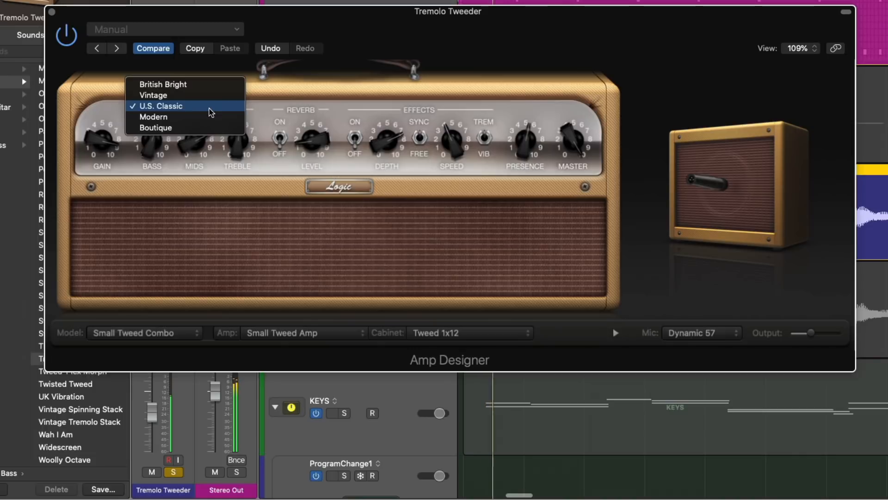
pyautogui.click(207, 119)
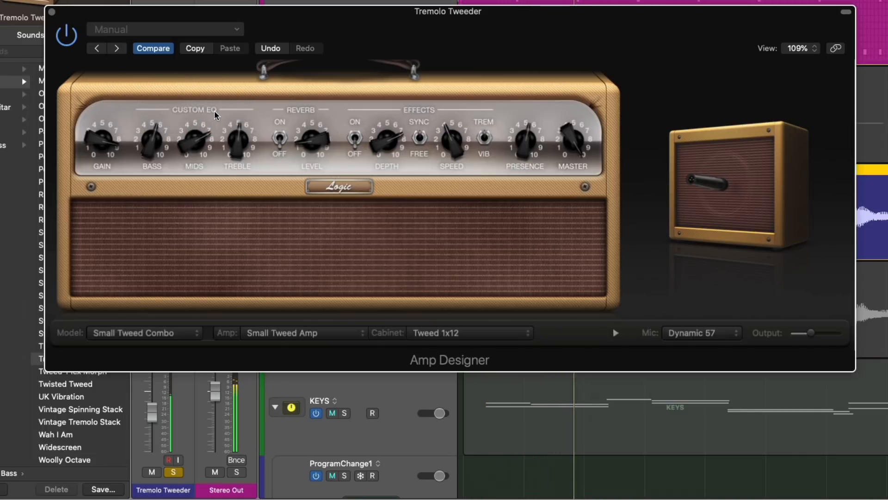
pyautogui.click(213, 109)
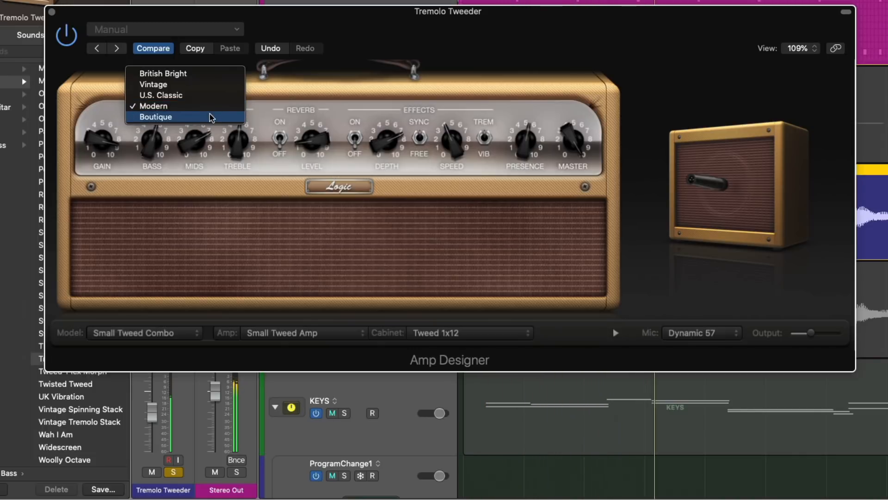
pyautogui.click(210, 115)
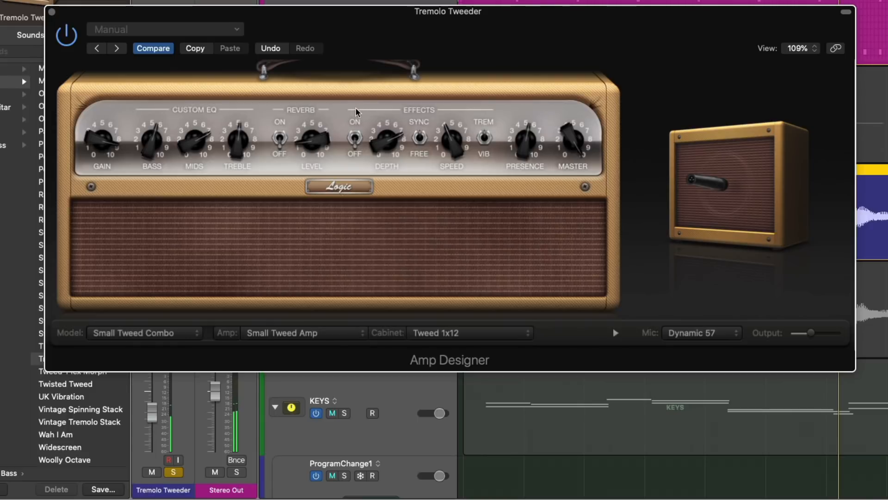
# Turn off the Tremolo Tweeder track's Bus 6 send and bring the Amp Designer window back into view
pyautogui.click(326, 109)
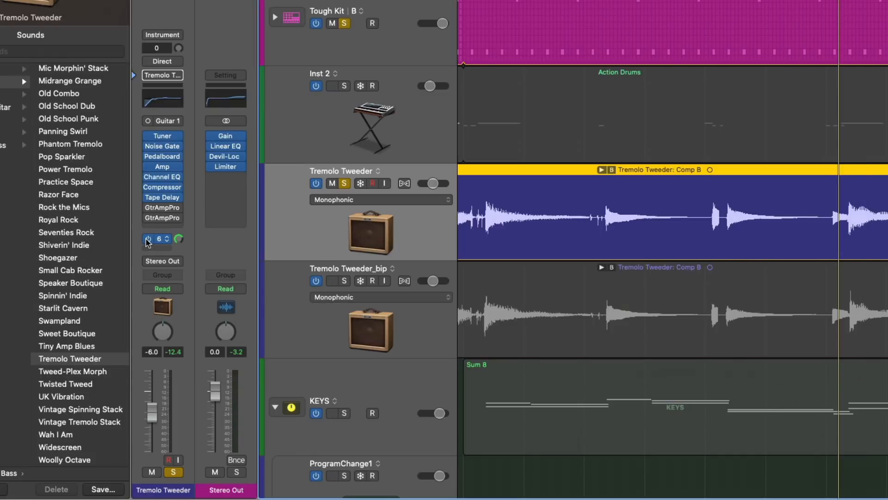
pyautogui.click(147, 240)
pyautogui.press('v')
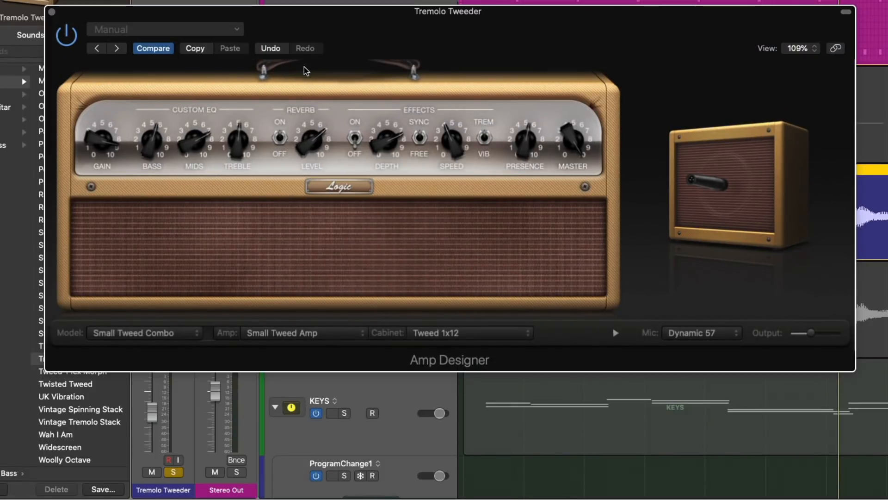
# Audition the Simple Spring, Bright Spring and Resonant Spring types for the amp's built-in reverb
pyautogui.click(319, 111)
pyautogui.click(319, 111)
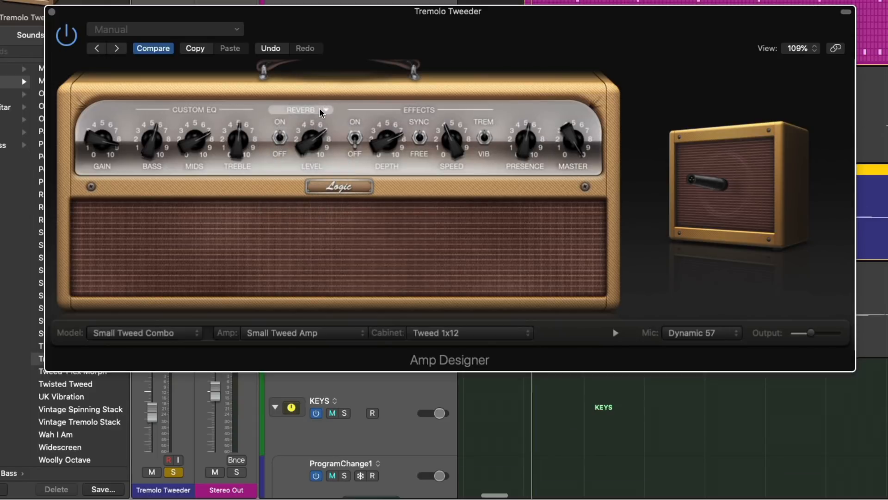
pyautogui.click(320, 111)
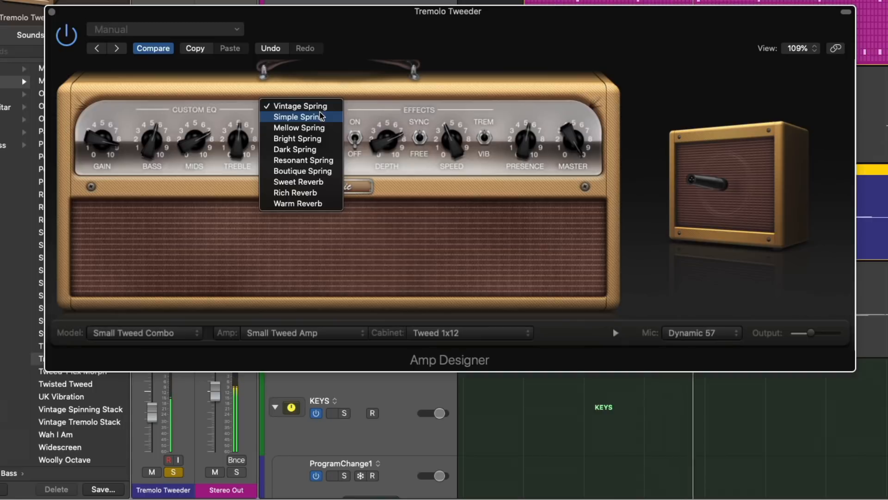
pyautogui.click(321, 117)
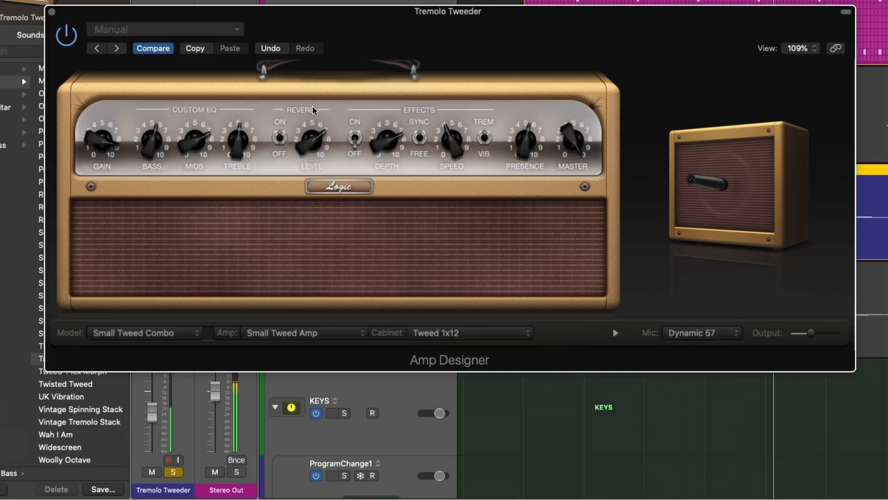
pyautogui.click(313, 111)
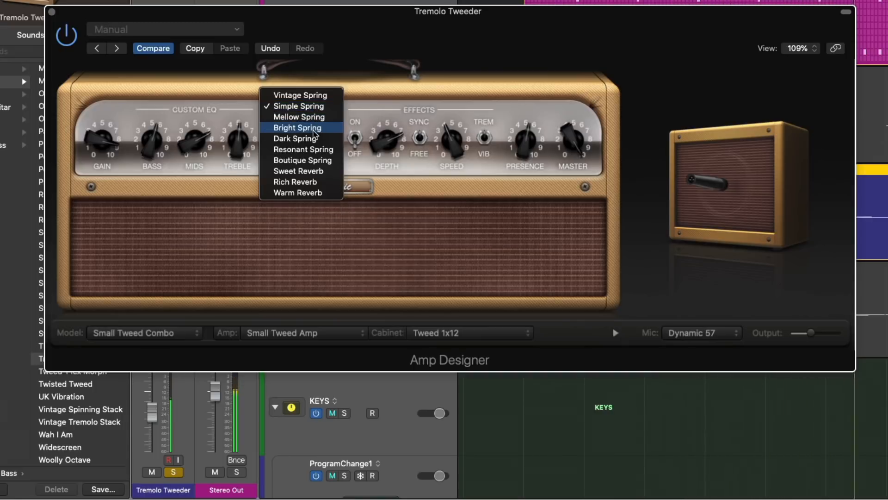
pyautogui.click(313, 131)
pyautogui.click(312, 112)
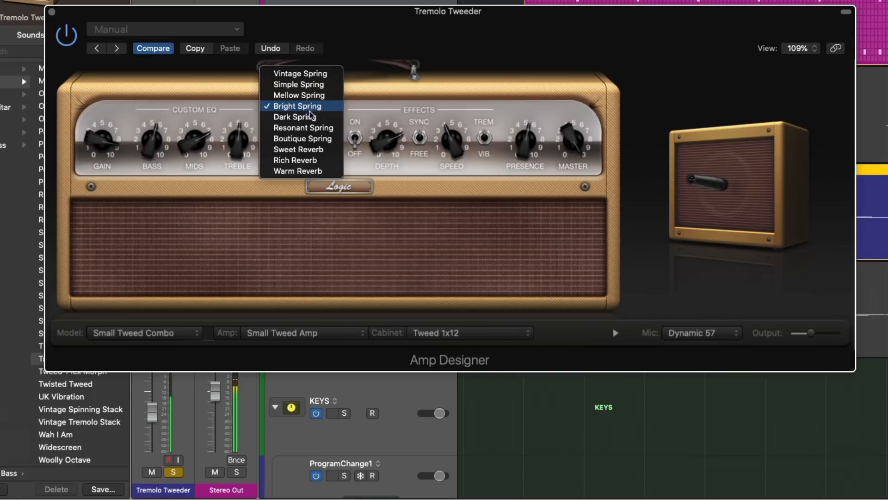
pyautogui.click(310, 128)
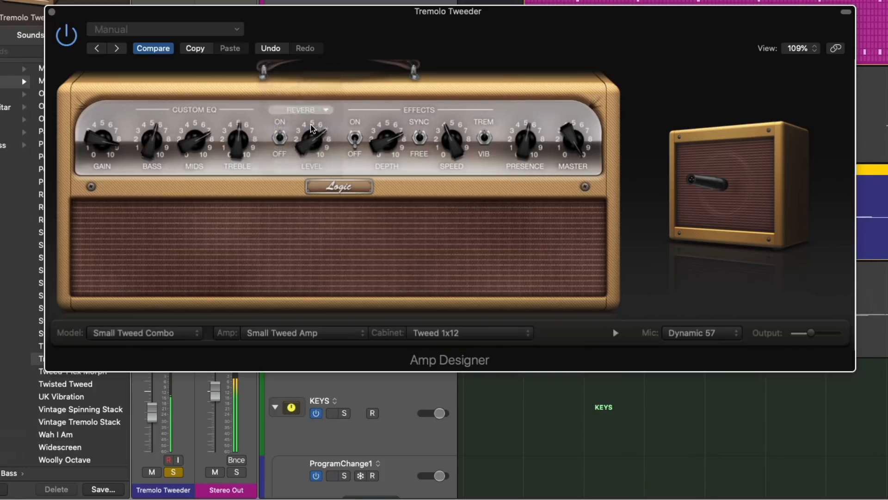
# Audition Sweet Reverb during playback, and set the amp's reverb type to Rich Reverb
pyautogui.press('space')
pyautogui.click(312, 111)
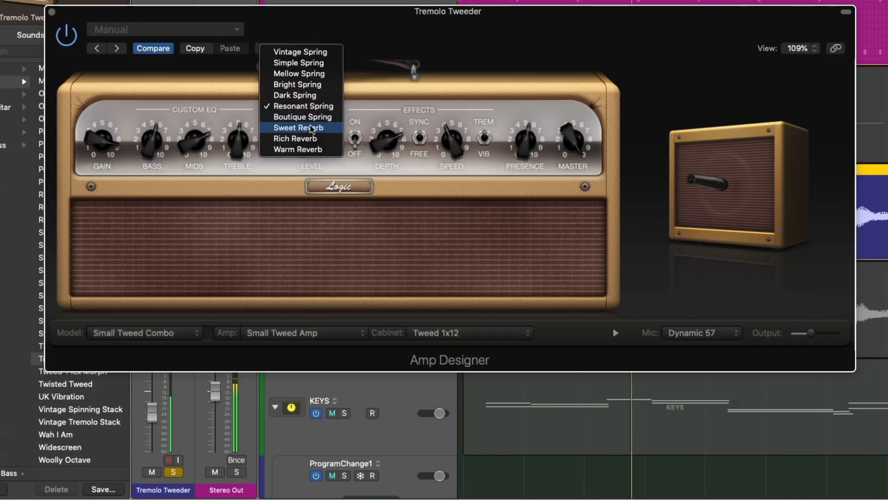
pyautogui.click(311, 128)
pyautogui.click(314, 112)
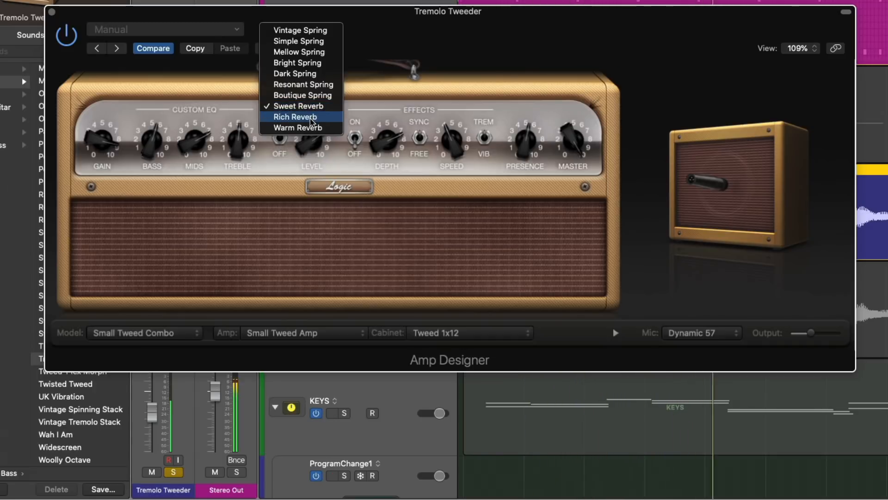
pyautogui.click(312, 117)
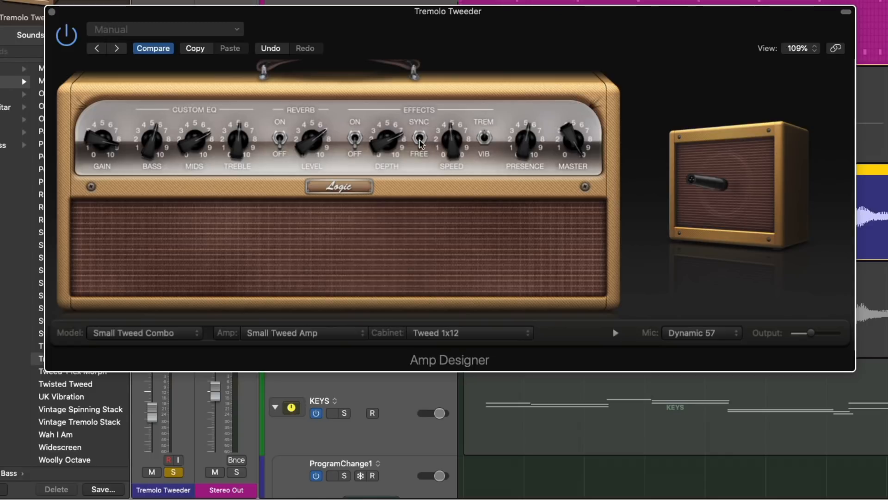
# Move Amp Designer aside, open the track's Pedalboard and switch off the Total Tremolo pedal
pyautogui.moveTo(382, 23); pyautogui.dragTo(556, 23)
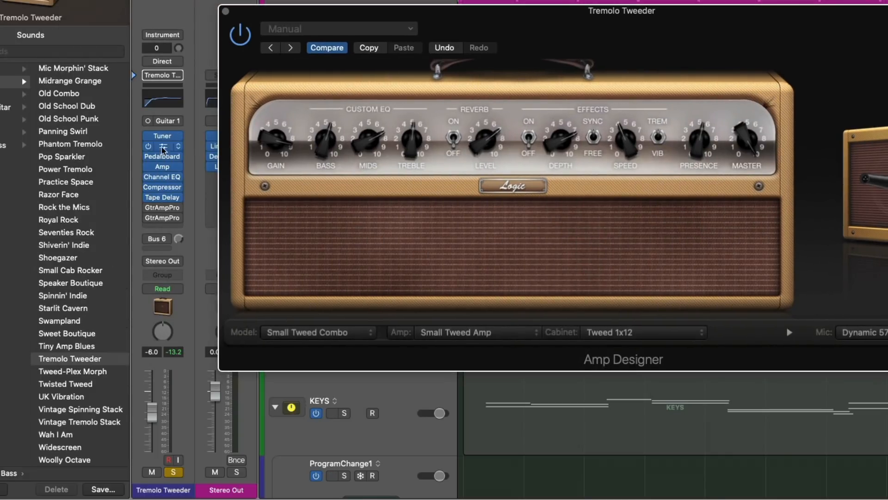
pyautogui.click(165, 156)
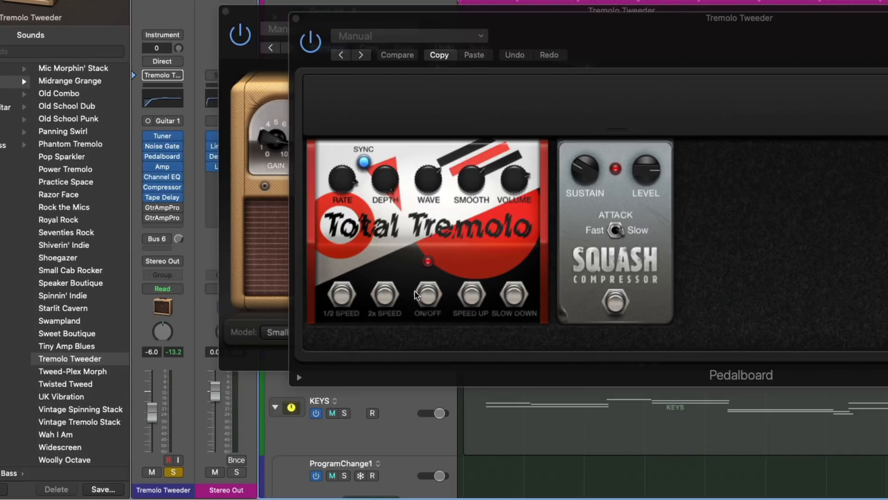
pyautogui.click(419, 296)
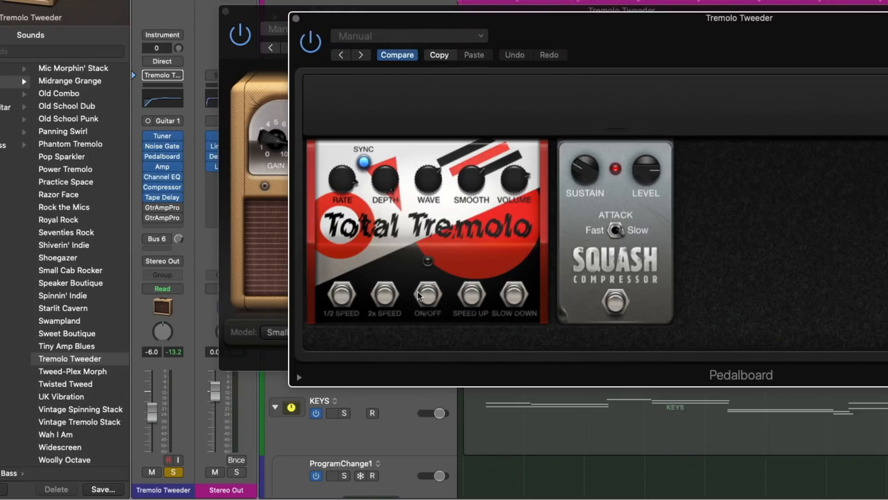
# Close the Pedalboard and audition faster speeds, including 1/16t, for the amp's built-in tremolo during playback
pyautogui.click(295, 18)
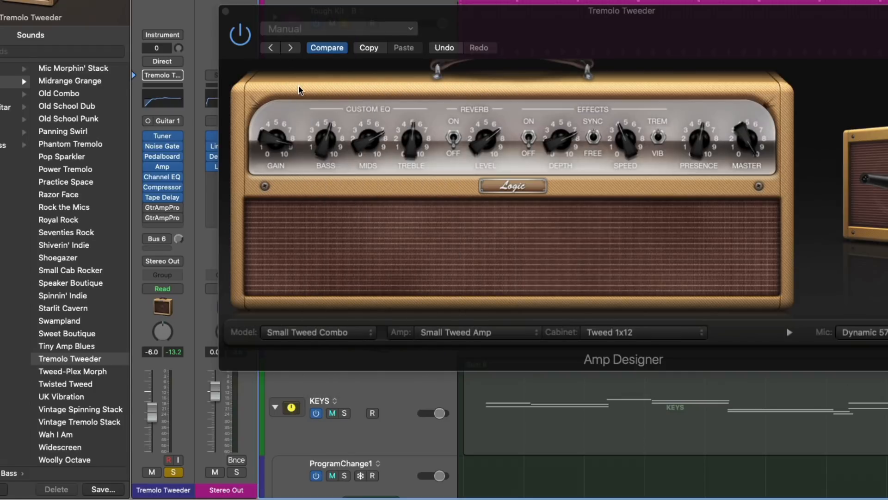
pyautogui.moveTo(532, 31); pyautogui.dragTo(461, 31)
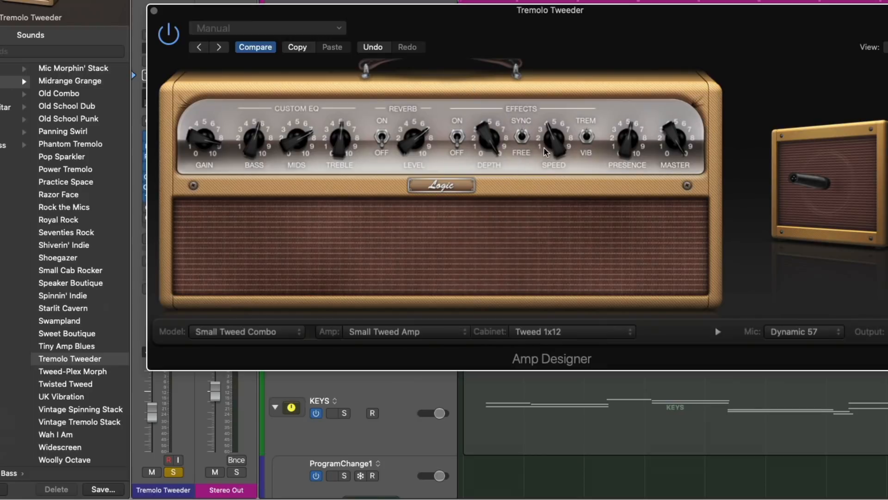
pyautogui.moveTo(545, 151); pyautogui.dragTo(552, 145)
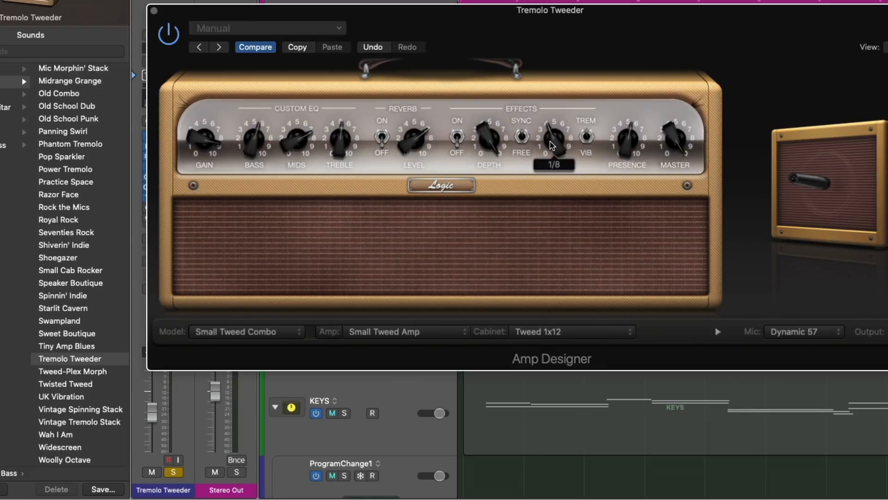
pyautogui.press('space')
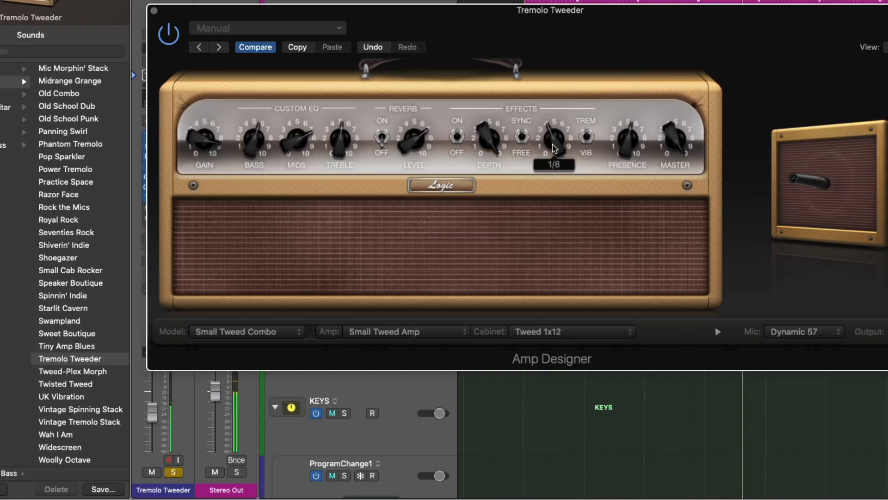
pyautogui.moveTo(554, 149); pyautogui.dragTo(549, 97)
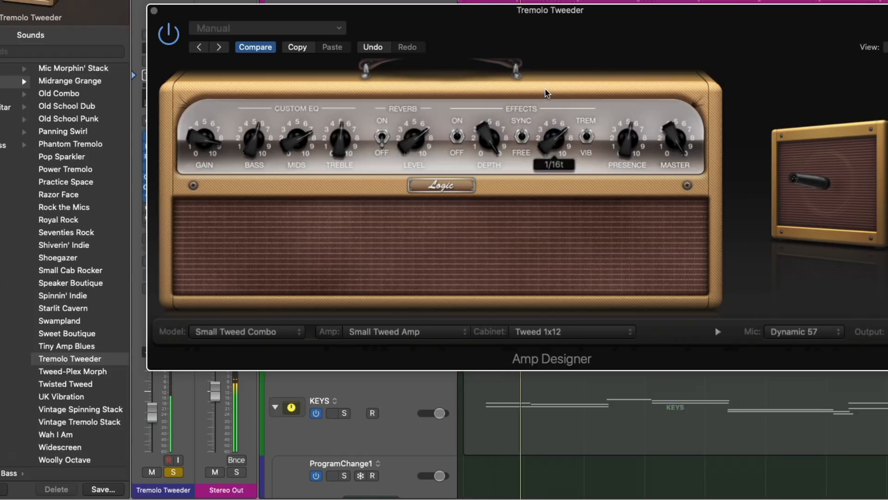
pyautogui.moveTo(556, 136); pyautogui.dragTo(551, 192)
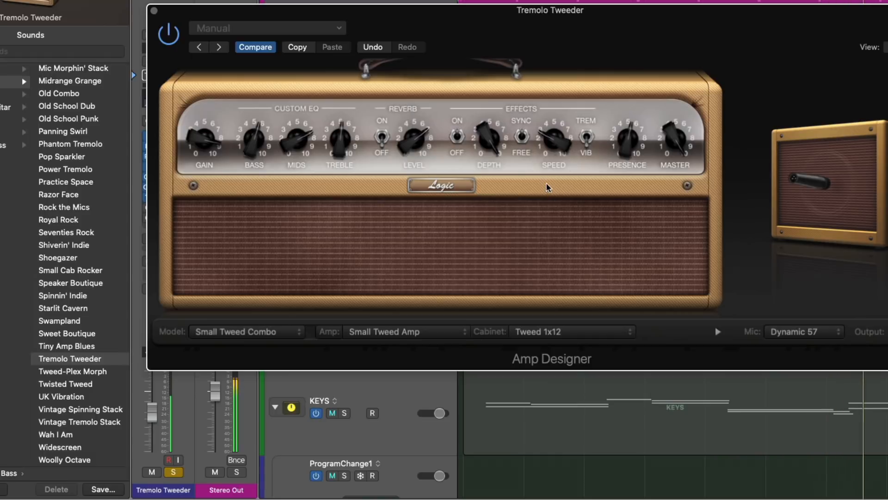
pyautogui.click(459, 141)
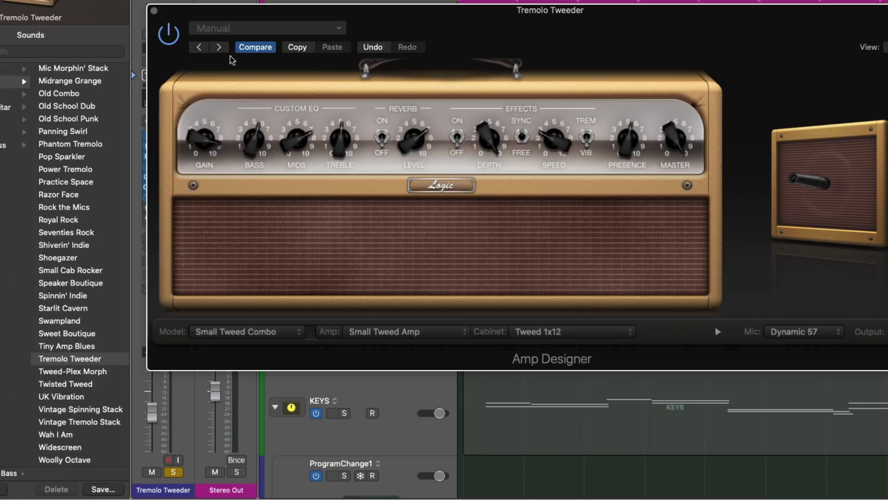
# Revert Amp Designer to its original settings with Compare, and switch the Tremolo Tweeder track's Bus 6 send back on
pyautogui.click(415, 332)
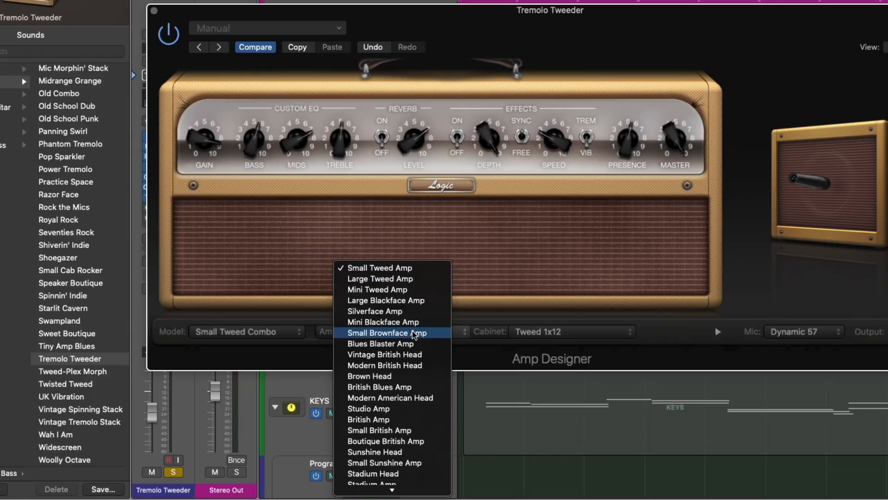
pyautogui.click(325, 316)
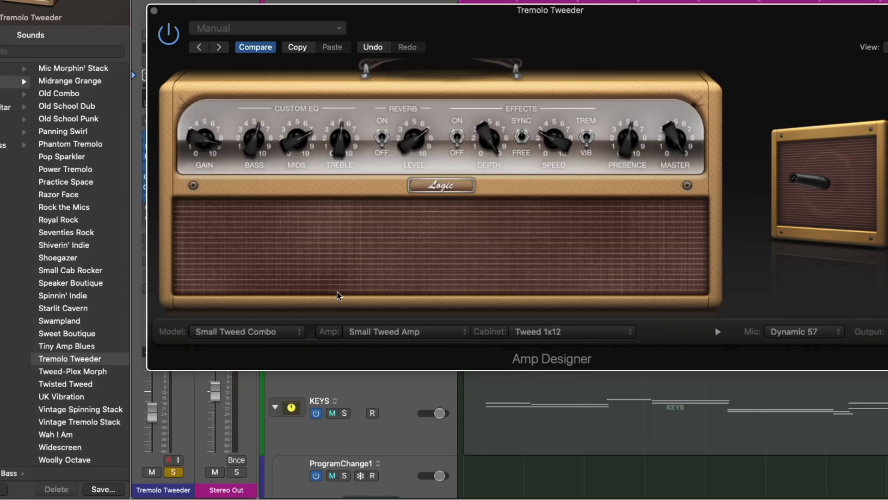
pyautogui.click(255, 47)
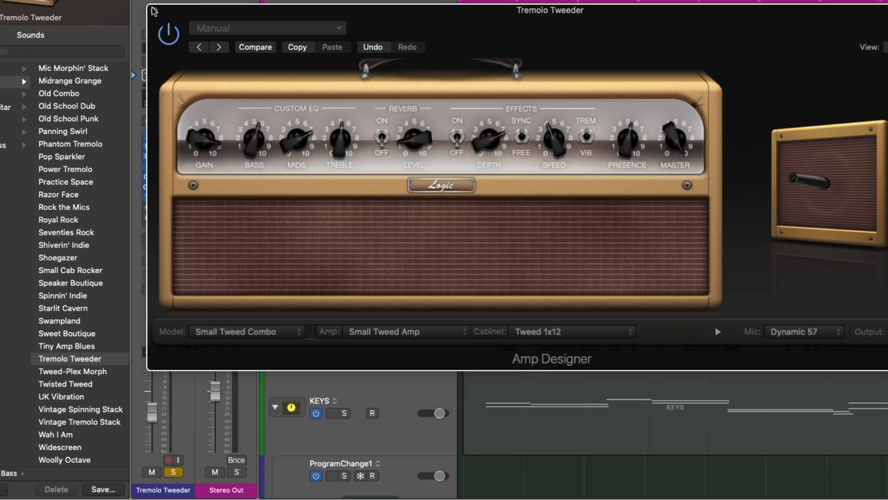
pyautogui.click(159, 42)
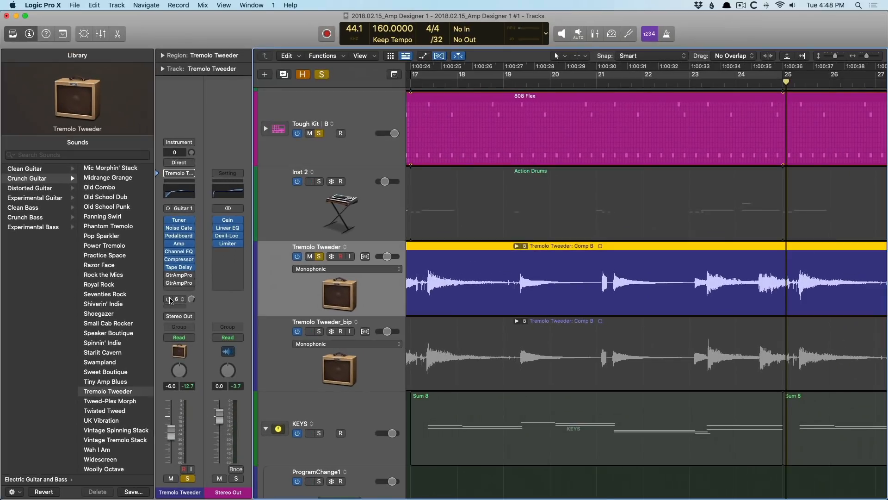
pyautogui.click(169, 299)
# Show the Tremolo Tweeder track's Smart Controls and open their parameter mapping inspector
pyautogui.press('b')
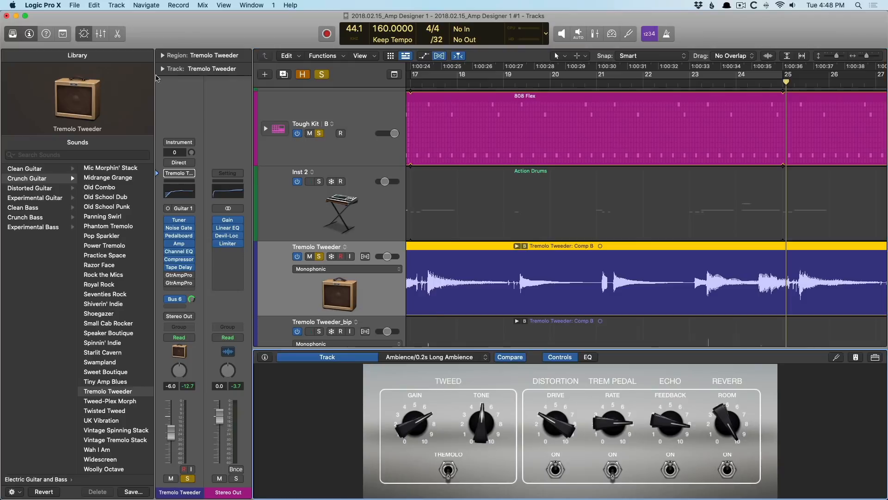
pyautogui.click(89, 35)
pyautogui.click(88, 34)
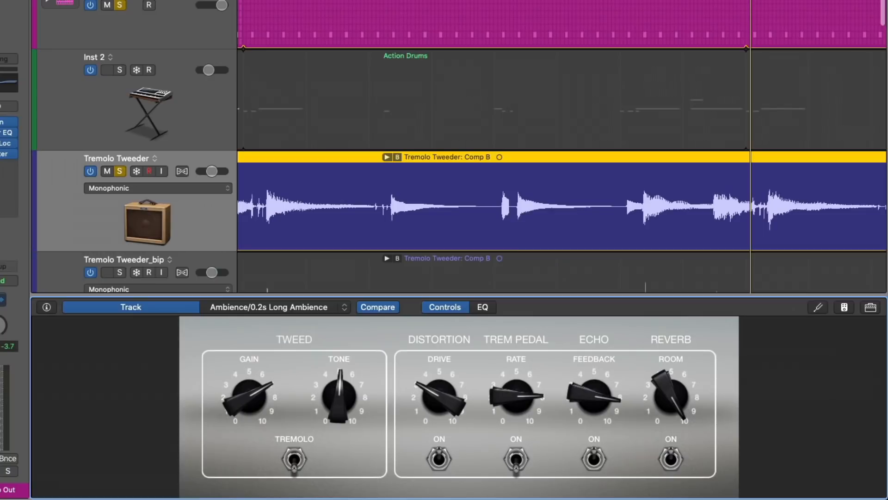
pyautogui.click(47, 307)
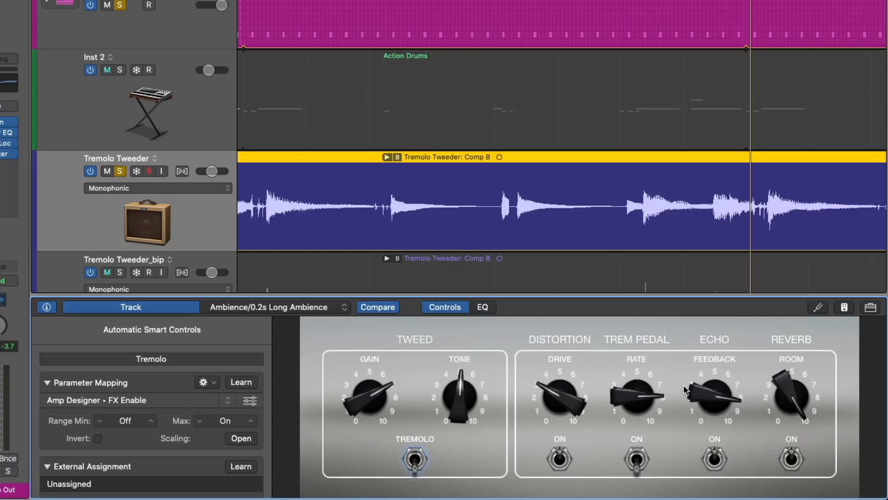
# Remap the Echo section's Feedback knob to Amp Designer's non-automatable Amp model parameter
pyautogui.click(716, 392)
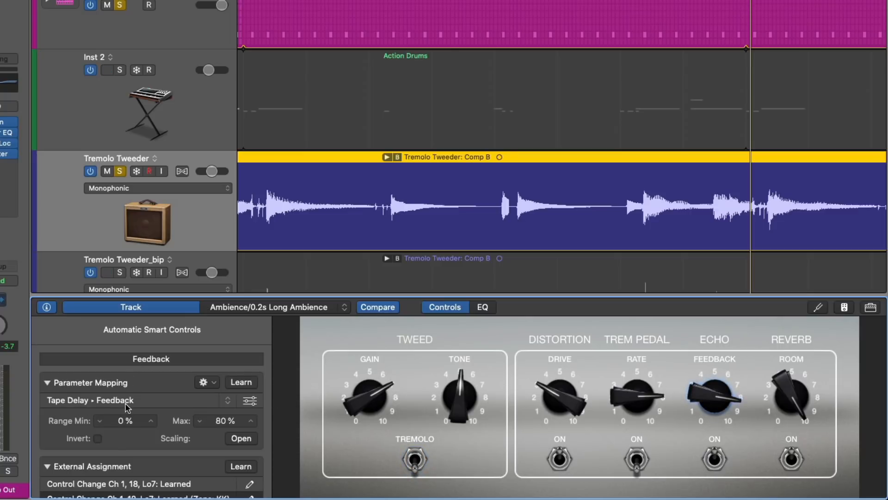
pyautogui.click(228, 401)
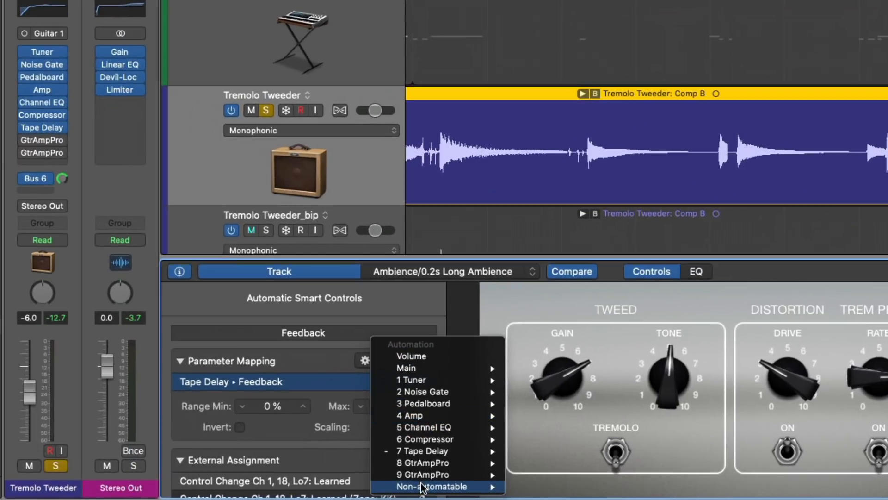
pyautogui.moveTo(422, 486)
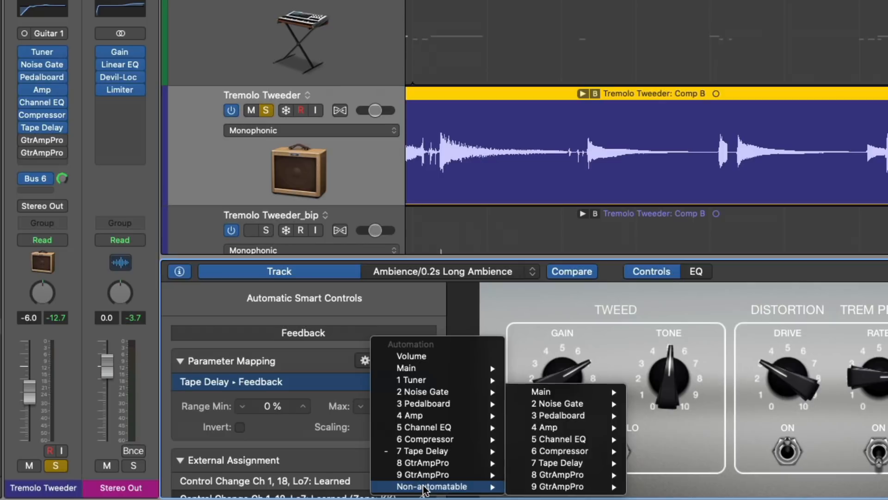
pyautogui.moveTo(559, 430)
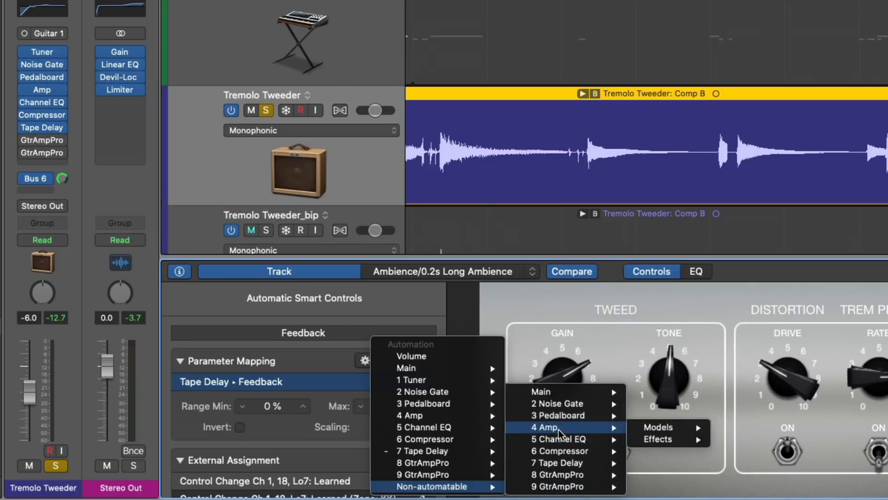
pyautogui.moveTo(634, 426)
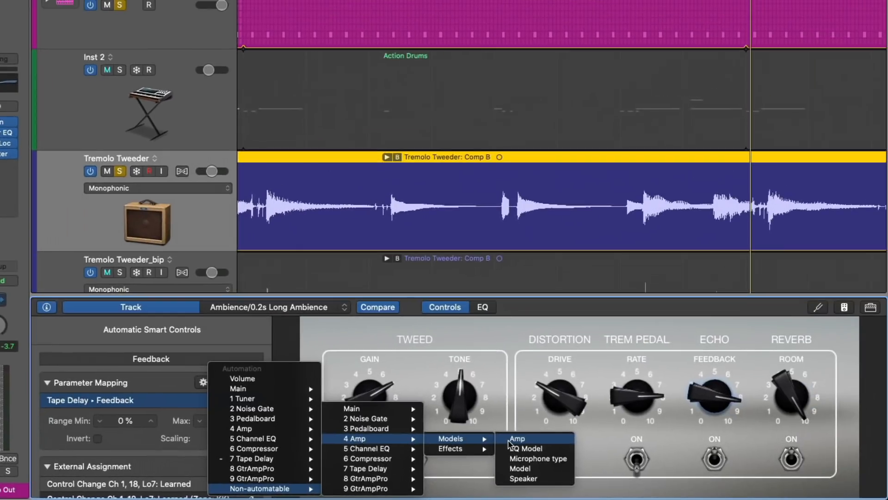
pyautogui.click(513, 439)
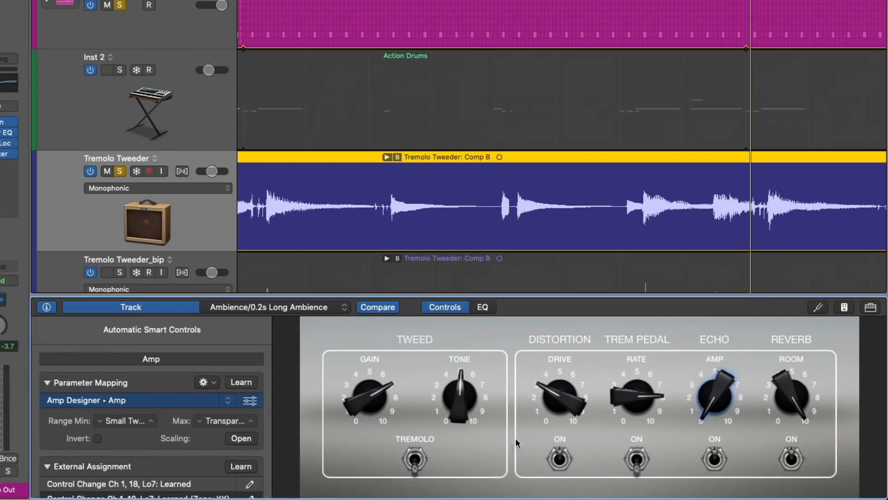
# Remap the Reverb section's Room knob to Amp Designer's non-automatable Speaker model parameter and hide the mapping inspector
pyautogui.click(790, 394)
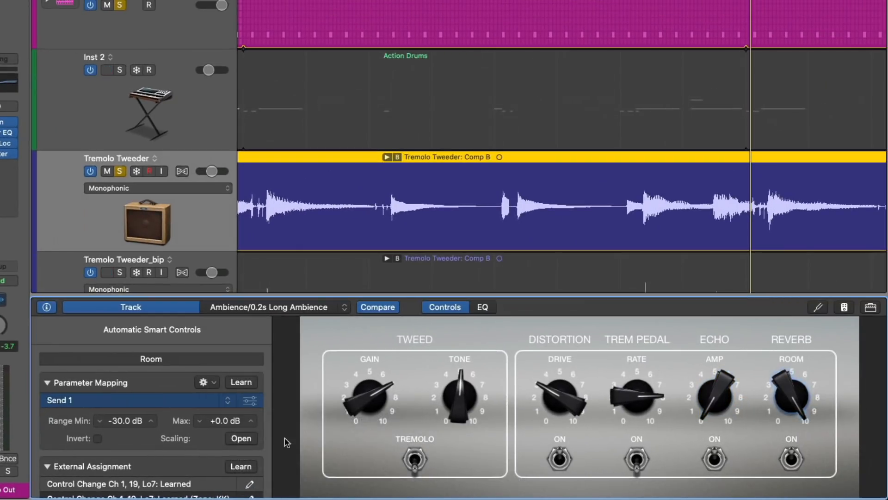
pyautogui.click(226, 401)
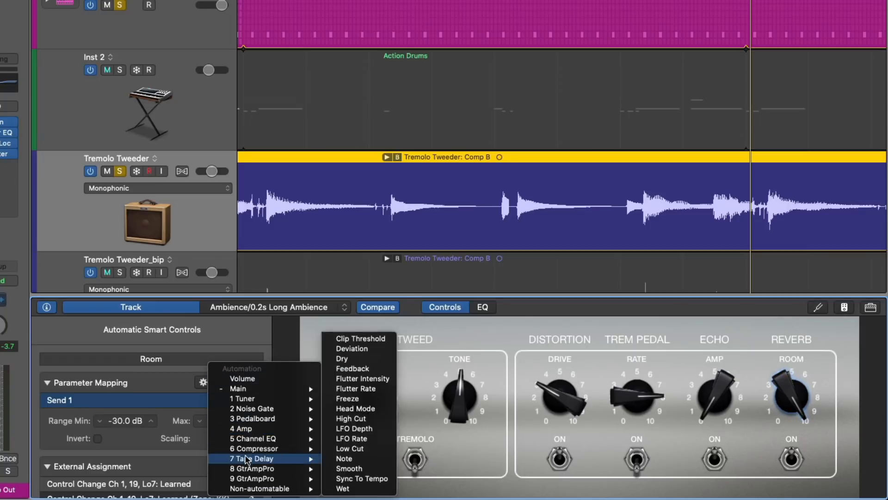
pyautogui.moveTo(277, 489)
pyautogui.moveTo(378, 482)
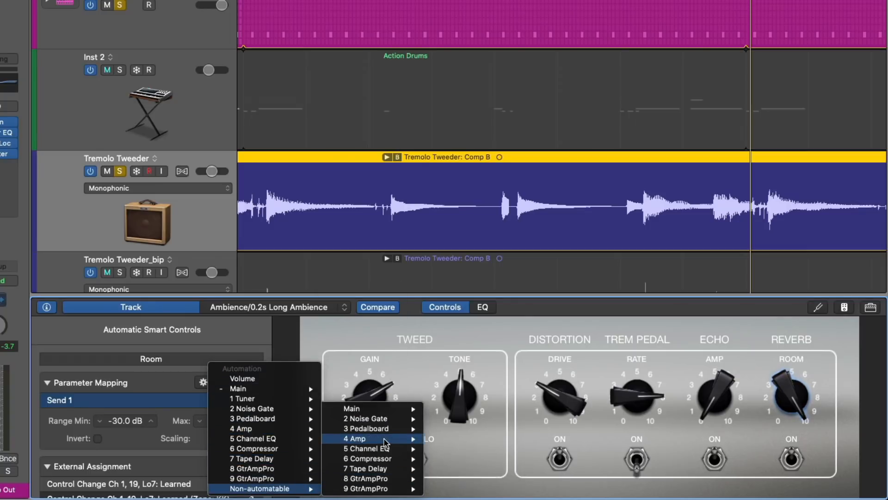
pyautogui.moveTo(385, 440)
pyautogui.moveTo(451, 439)
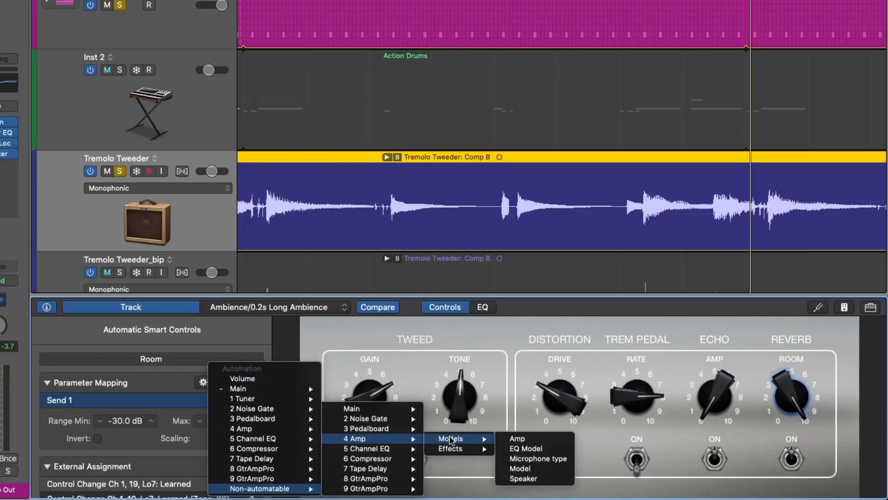
pyautogui.click(521, 479)
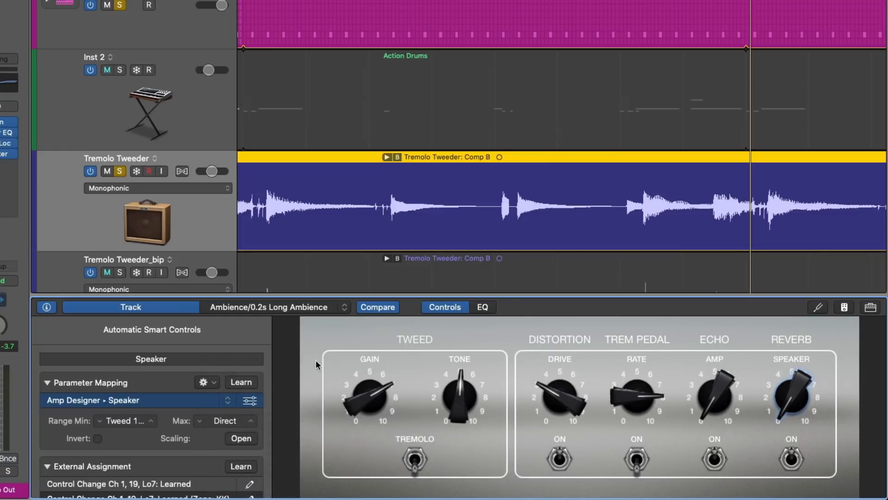
pyautogui.click(46, 306)
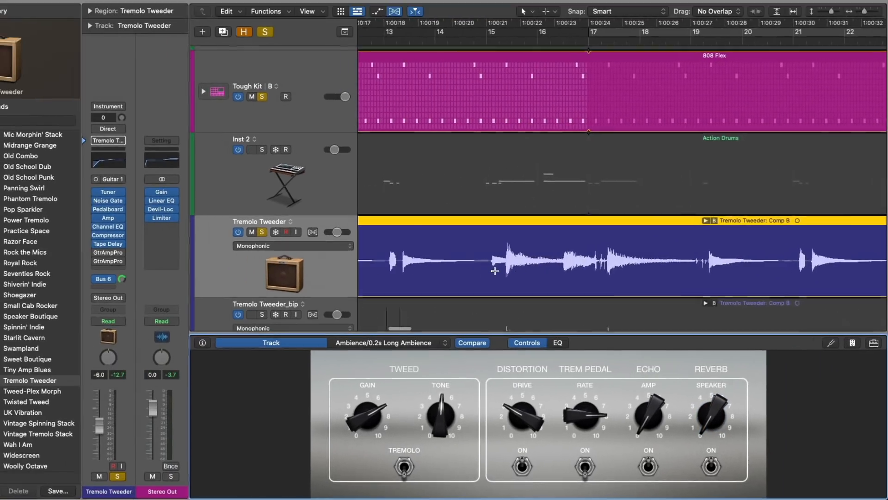
# Open Amp Designer above the Smart Controls and audition Modern American Head and Vintage British Head with the Amp knob during playback
pyautogui.click(109, 218)
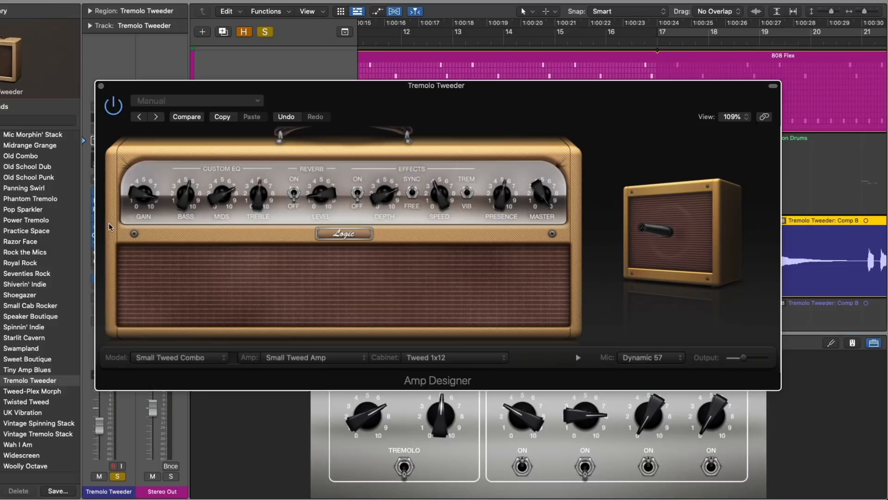
pyautogui.moveTo(639, 388); pyautogui.dragTo(570, 327)
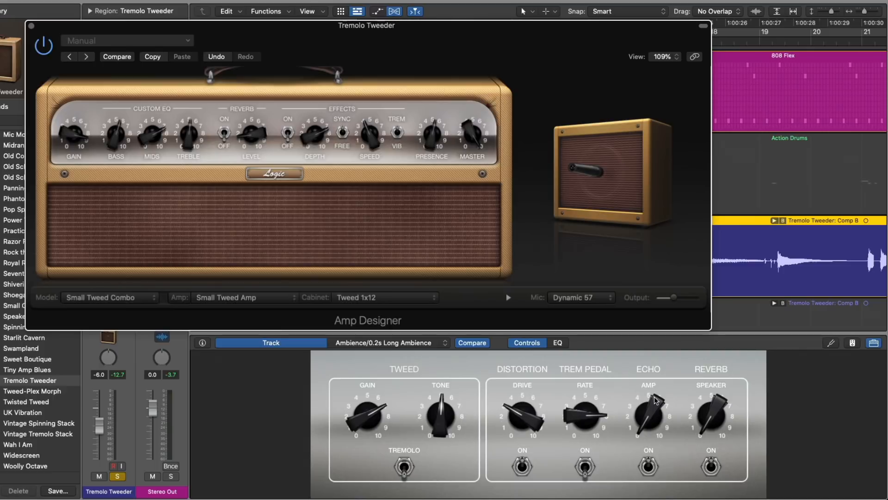
pyautogui.press('space')
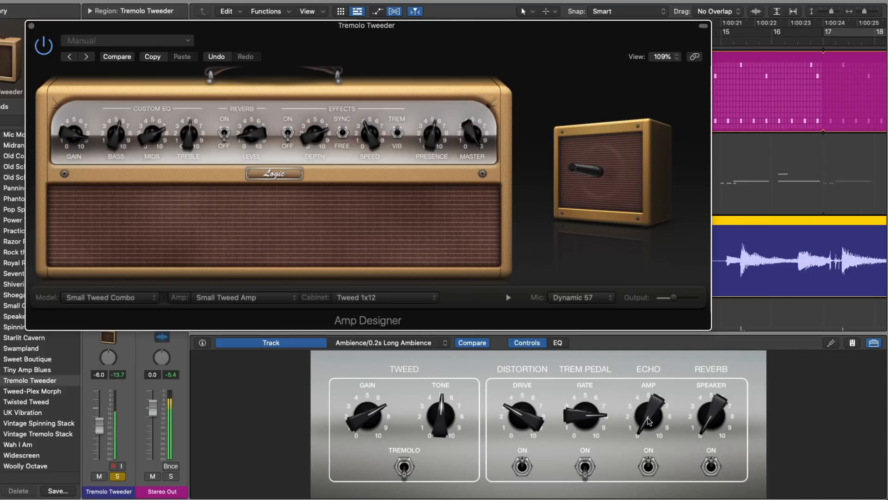
pyautogui.click(648, 416)
pyautogui.moveTo(647, 415); pyautogui.dragTo(654, 374)
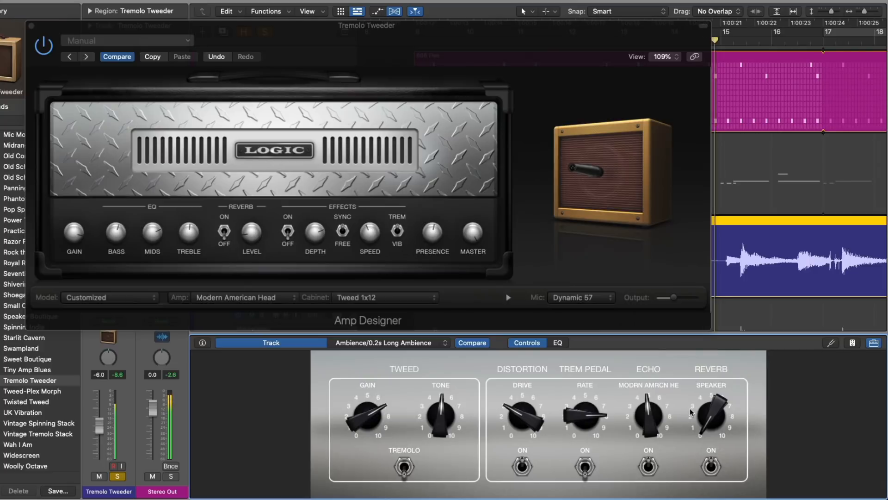
pyautogui.moveTo(654, 411); pyautogui.dragTo(652, 426)
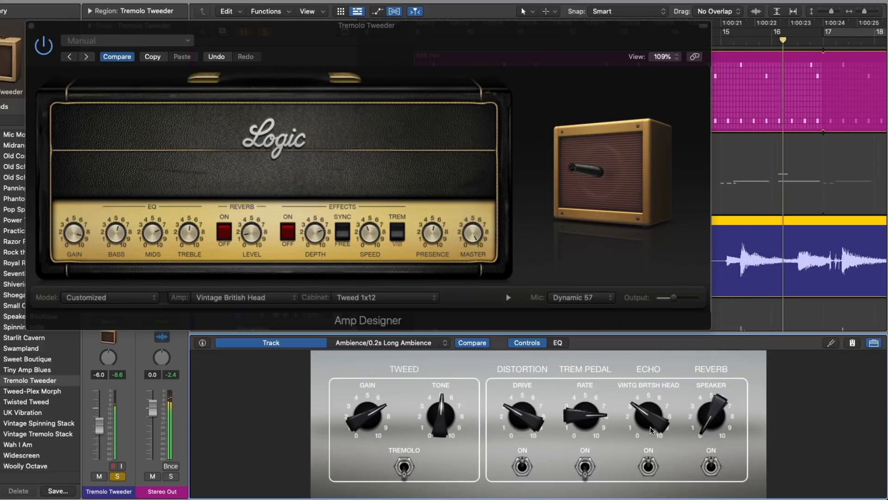
# Audition Mini Tweed Amp with cabinets such as British Blues 2x12 and Modern American 4x12 using the Smart Control knobs, and close Amp Designer
pyautogui.moveTo(715, 417); pyautogui.dragTo(710, 397)
pyautogui.moveTo(654, 418); pyautogui.dragTo(654, 405)
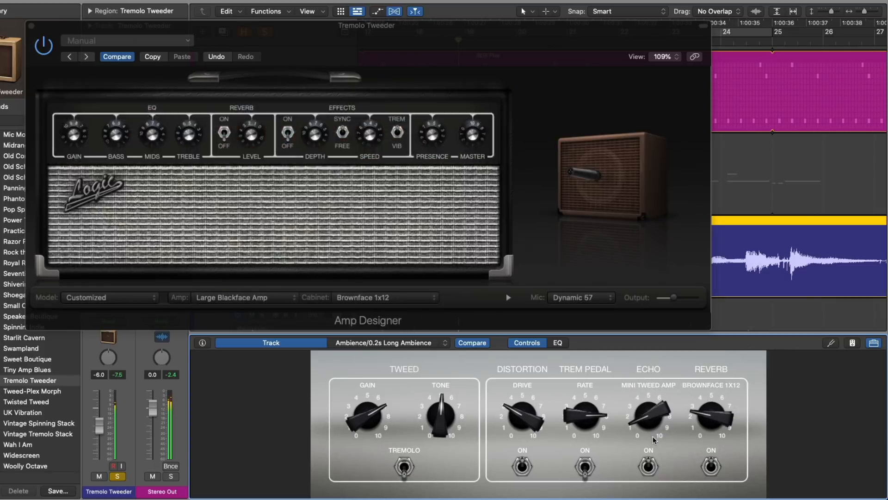
pyautogui.moveTo(709, 421); pyautogui.dragTo(707, 398)
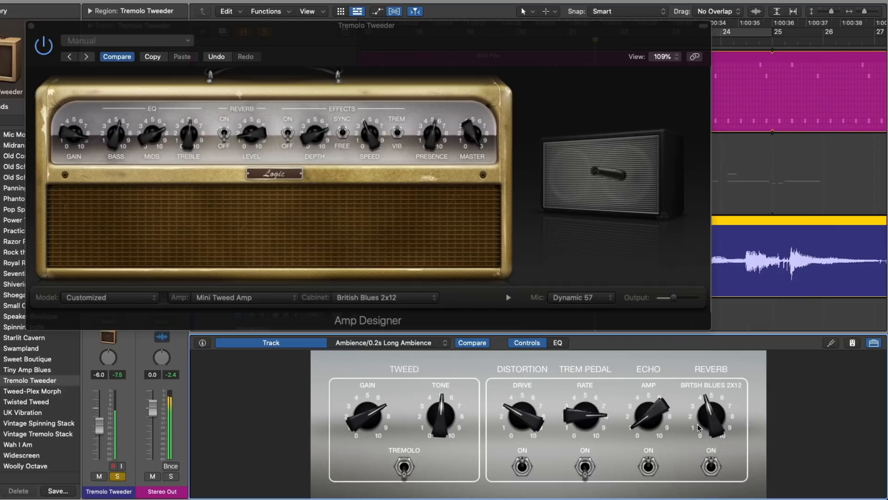
pyautogui.moveTo(700, 428); pyautogui.dragTo(701, 420)
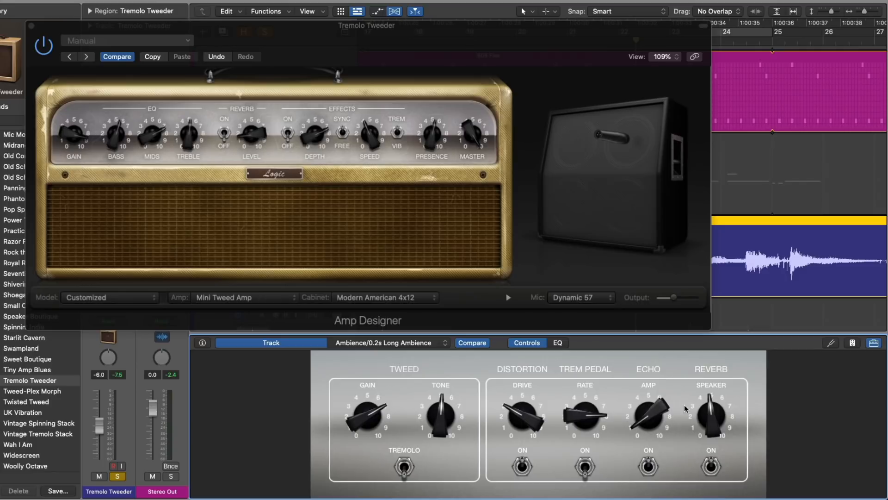
pyautogui.click(31, 26)
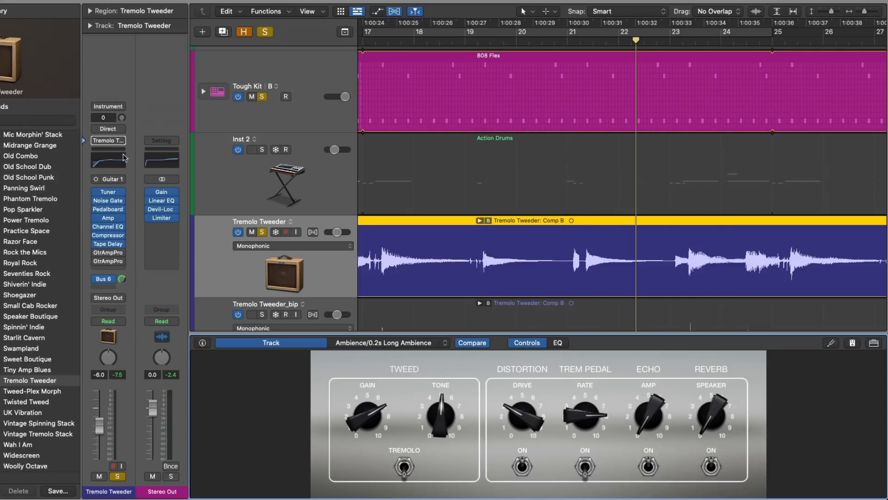
# Open the track's Pedalboard plug-in, look through its pedals, and filter the pedal browser by Distortion and Delay
pyautogui.click(111, 212)
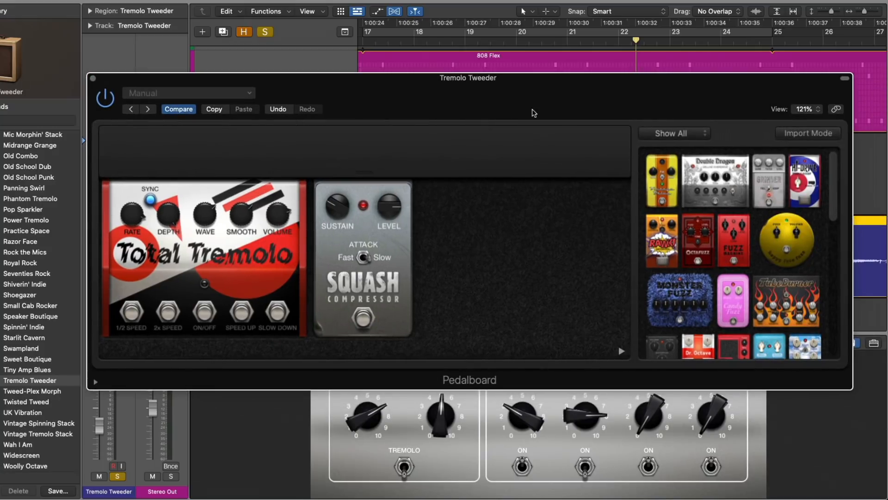
pyautogui.scroll(-5, 717, 232)
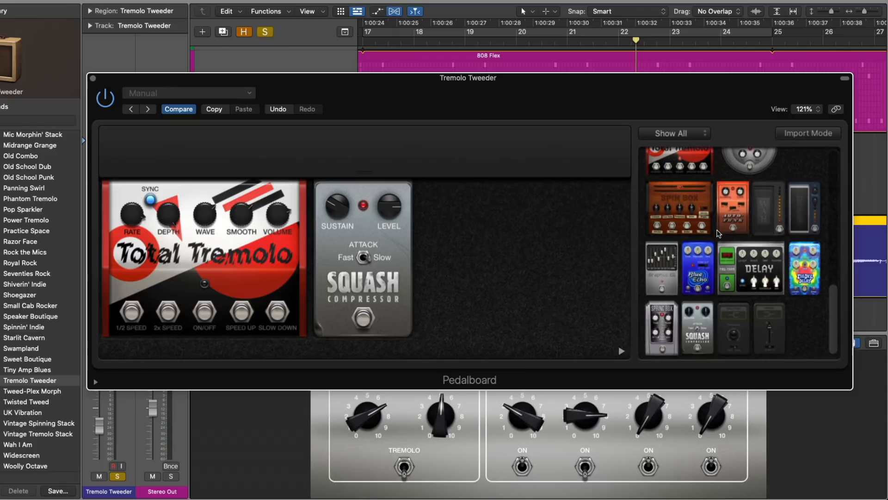
pyautogui.scroll(5, 717, 233)
pyautogui.click(671, 133)
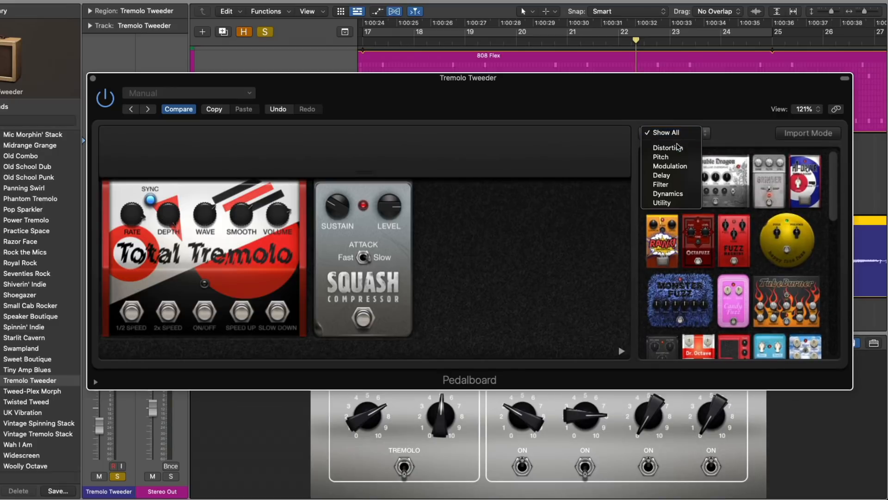
pyautogui.click(677, 148)
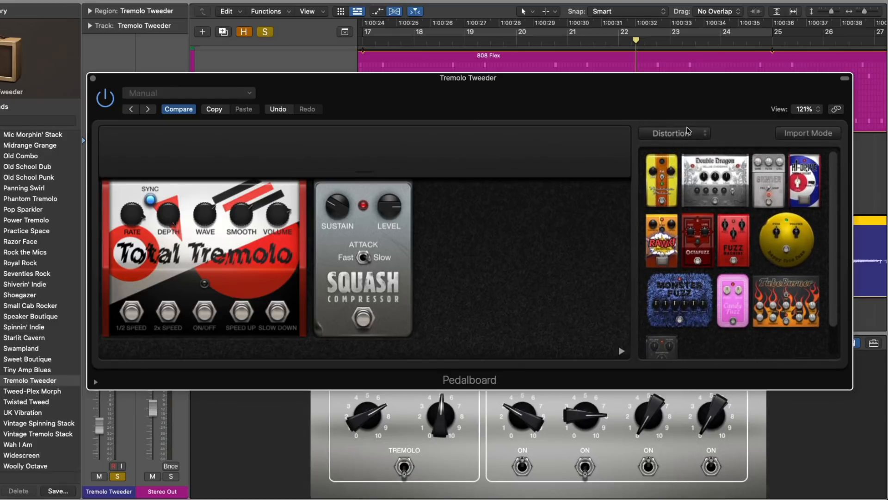
pyautogui.click(684, 134)
pyautogui.click(679, 160)
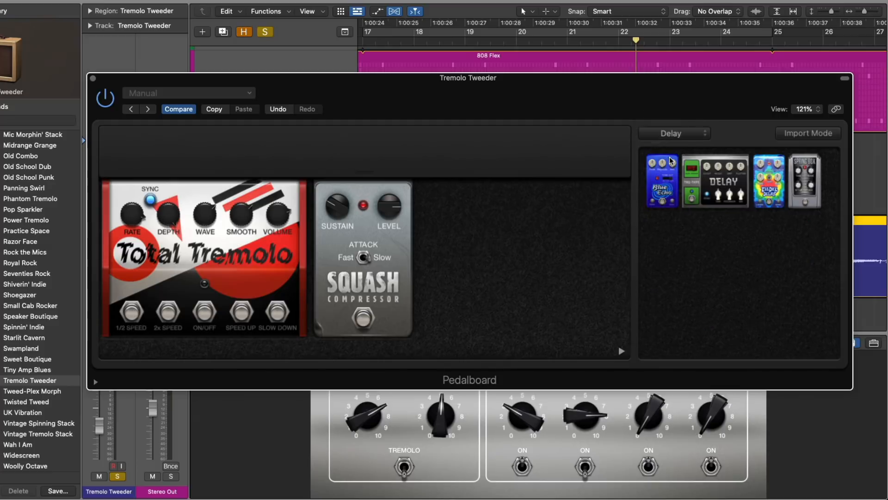
# Filter the pedal browser by Pitch and Modulation, then restore Show All, look through the full pedal collection and close the Pedalboard
pyautogui.click(684, 134)
pyautogui.click(679, 114)
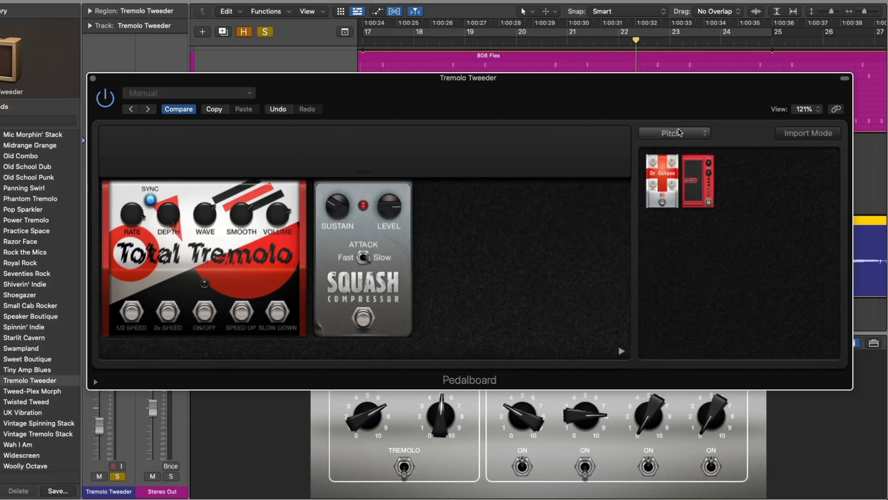
pyautogui.click(679, 135)
pyautogui.click(677, 142)
pyautogui.click(677, 135)
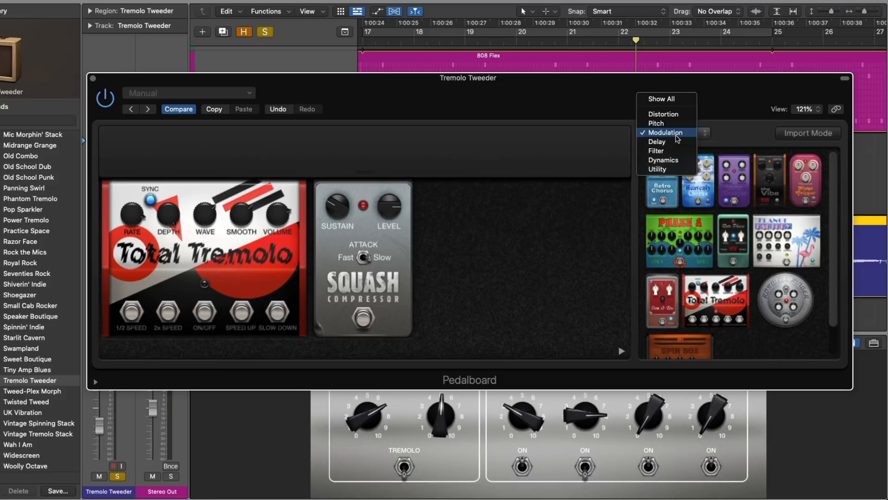
pyautogui.click(673, 99)
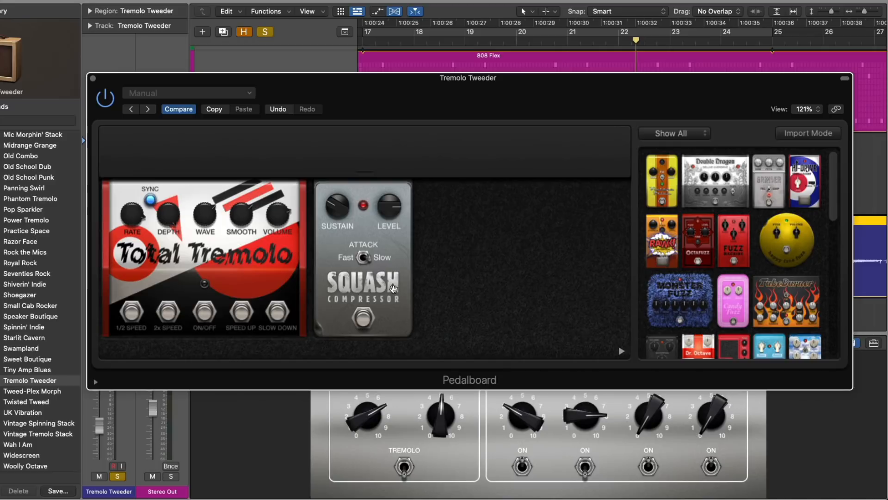
pyautogui.scroll(-5, 737, 257)
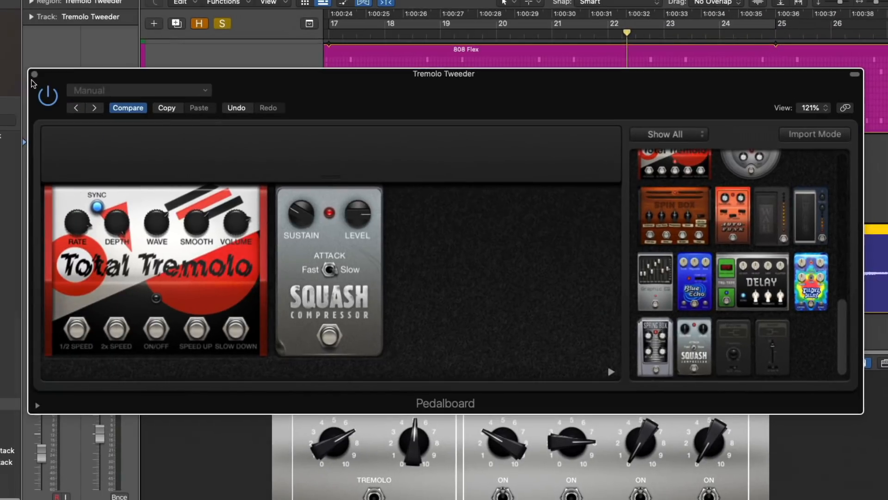
pyautogui.click(34, 74)
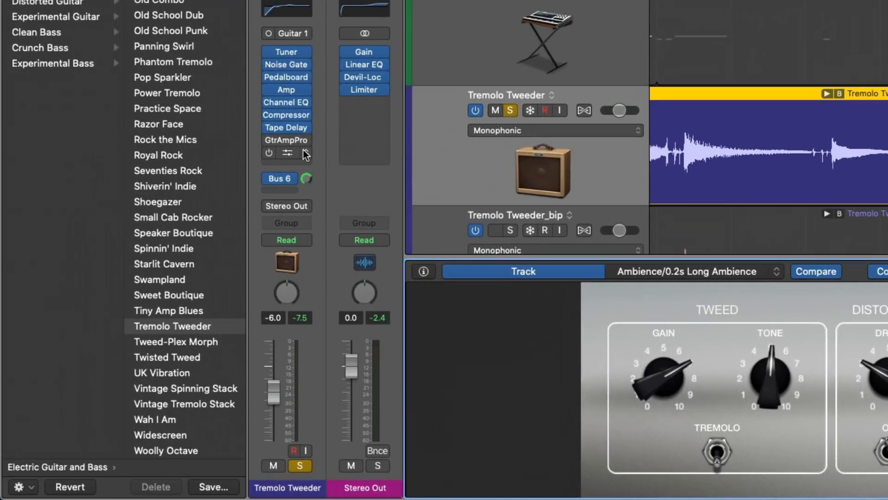
# Remove the last of the two Guitar Amp Pro plug-ins from the Tremolo Tweeder channel strip
pyautogui.click(307, 155)
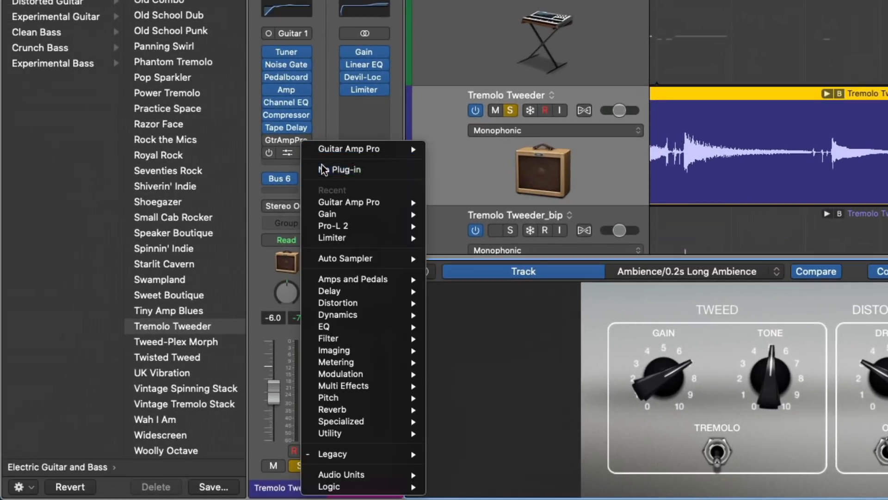
pyautogui.click(335, 170)
pyautogui.click(307, 154)
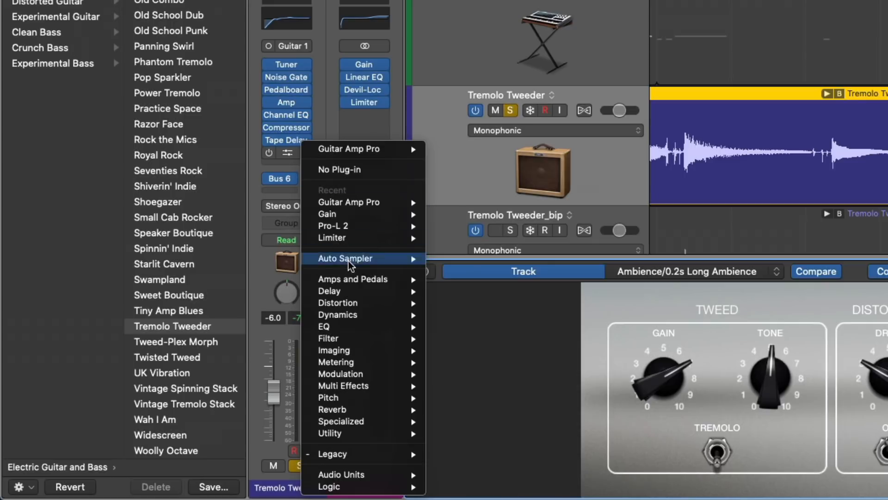
pyautogui.moveTo(356, 278)
pyautogui.moveTo(461, 284)
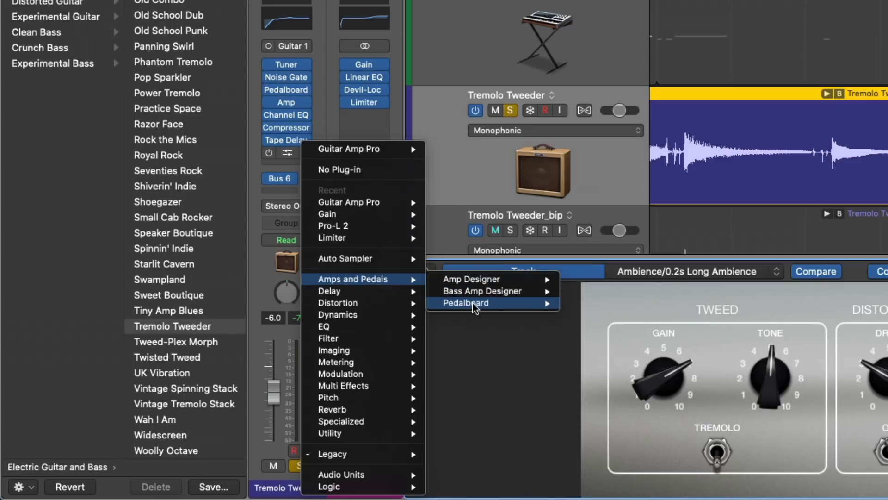
pyautogui.moveTo(555, 306)
pyautogui.click(351, 118)
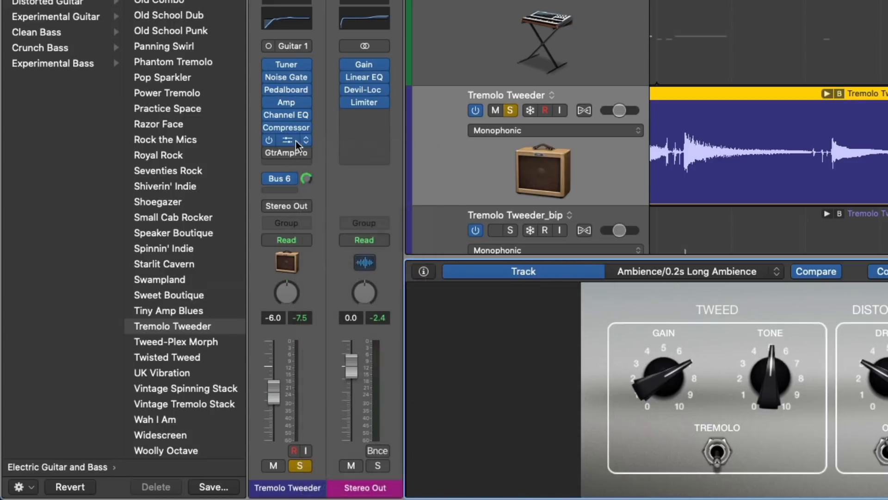
# Replace the remaining Guitar Amp Pro on the Tremolo Tweeder channel with a stereo Pedalboard
pyautogui.click(305, 155)
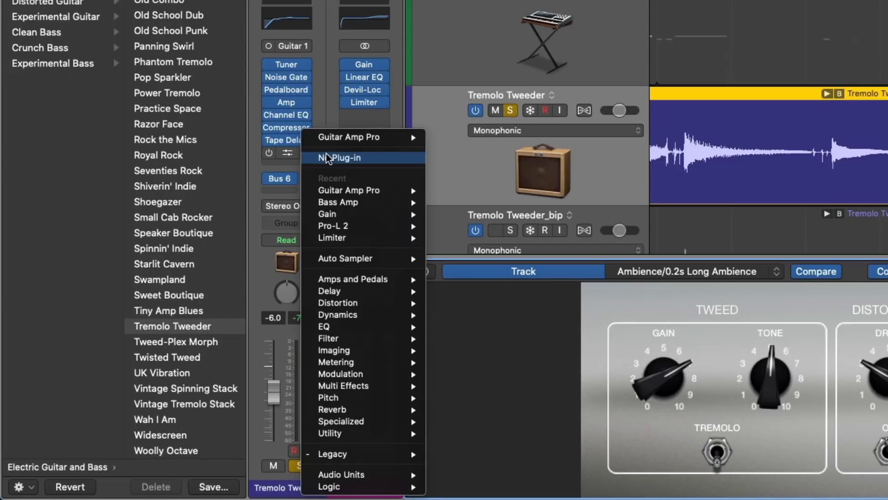
pyautogui.moveTo(366, 281)
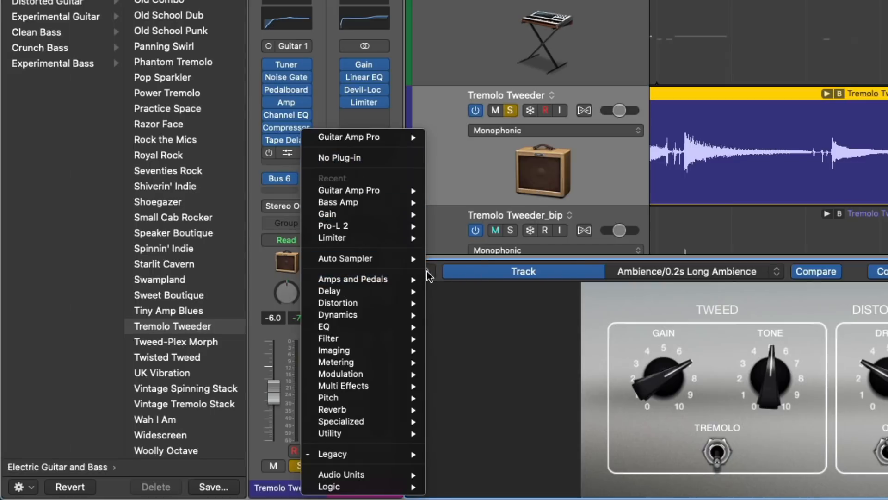
pyautogui.moveTo(472, 309)
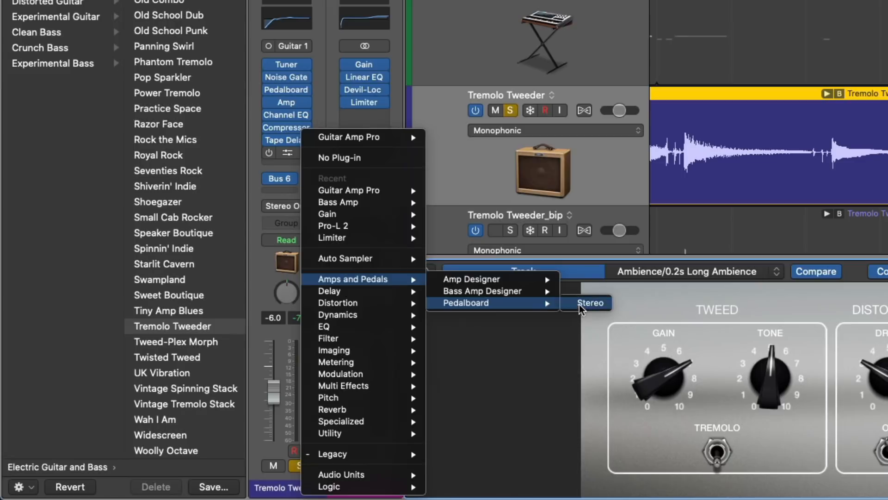
pyautogui.click(581, 304)
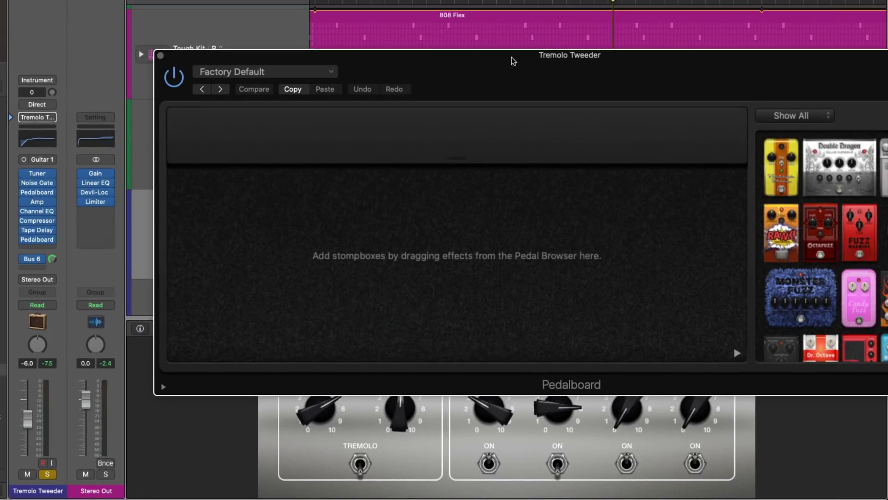
# Add the Blue Echo pedal to the empty Pedalboard and place a Splitter in front of it
pyautogui.moveTo(481, 60); pyautogui.dragTo(344, 37)
pyautogui.scroll(-5, 761, 224)
pyautogui.moveTo(683, 238); pyautogui.dragTo(264, 204)
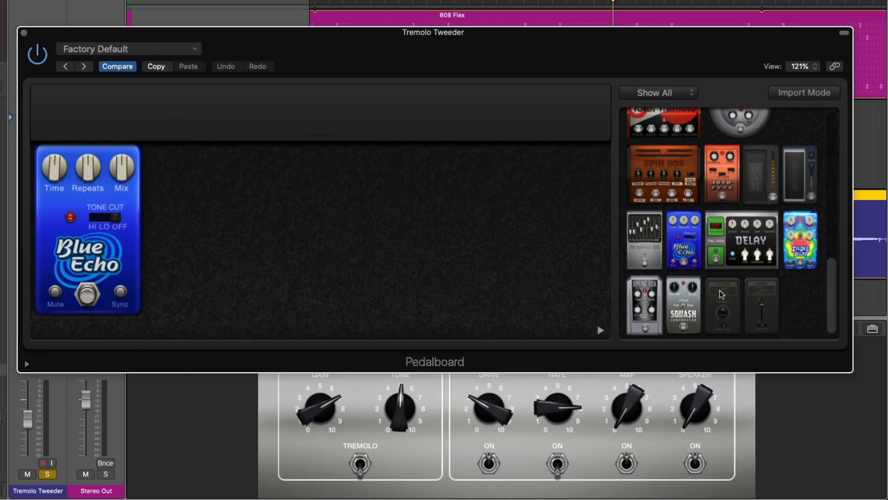
pyautogui.moveTo(709, 283); pyautogui.dragTo(50, 218)
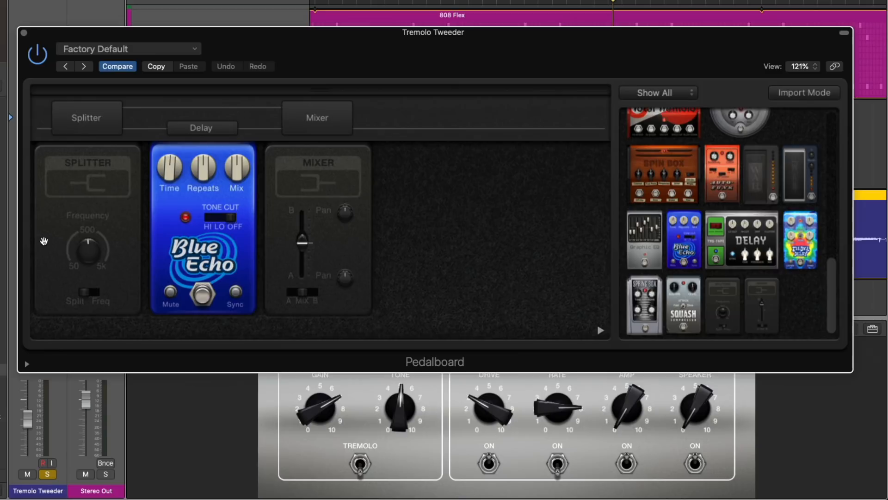
# Try the Splitter's Split/Freq switch and Frequency knob, and adjust the Mixer's fader, pan and A/Mix/B controls
pyautogui.click(95, 292)
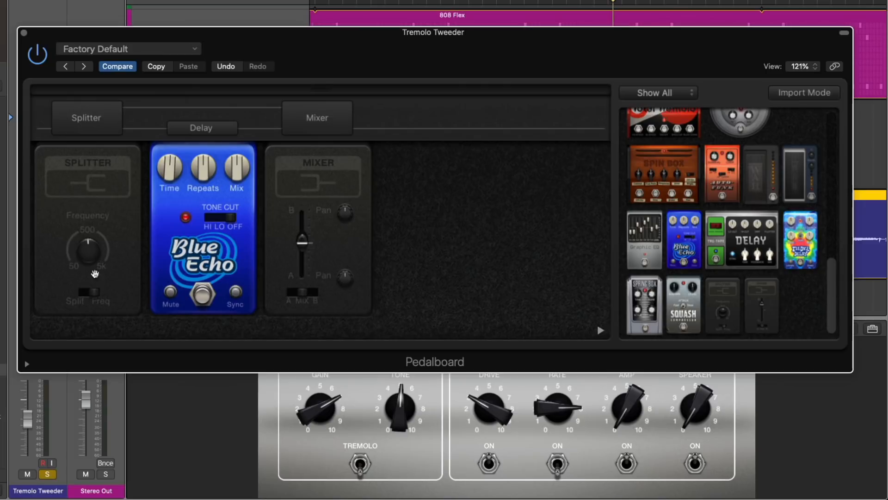
pyautogui.moveTo(86, 252)
pyautogui.mouseDown()
pyautogui.moveTo(79, 187)
pyautogui.moveTo(77, 237)
pyautogui.moveTo(85, 247)
pyautogui.mouseUp()
pyautogui.click(83, 292)
pyautogui.moveTo(304, 242)
pyautogui.mouseDown()
pyautogui.moveTo(308, 286)
pyautogui.moveTo(305, 207)
pyautogui.moveTo(306, 242)
pyautogui.mouseUp()
pyautogui.moveTo(340, 215); pyautogui.dragTo(344, 270)
pyautogui.moveTo(301, 293); pyautogui.dragTo(287, 294)
# Add the Roto Phase pedal between Blue Echo and the Mixer, route it to the upper signal path and enable its Sync
pyautogui.scroll(5, 735, 239)
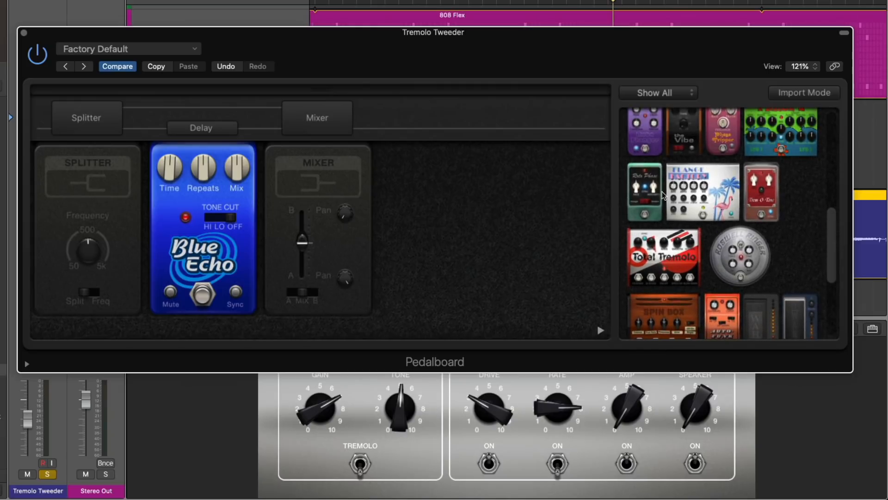
pyautogui.moveTo(648, 189); pyautogui.dragTo(287, 200)
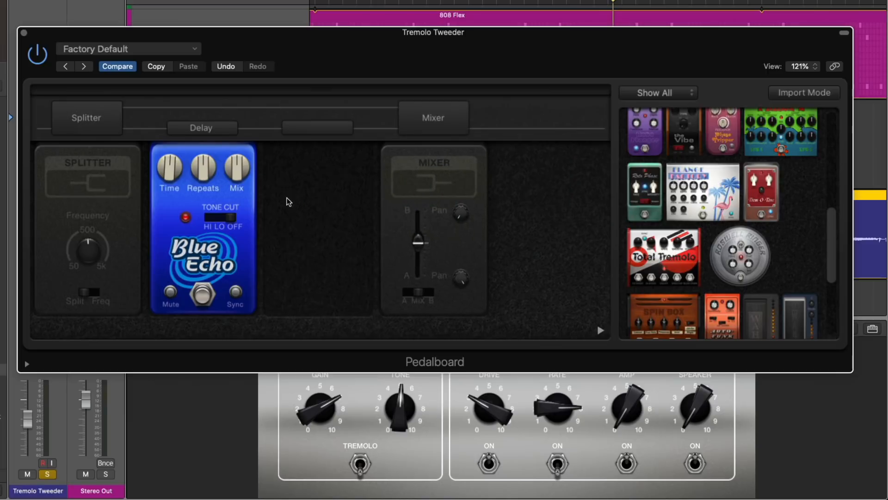
pyautogui.click(321, 133)
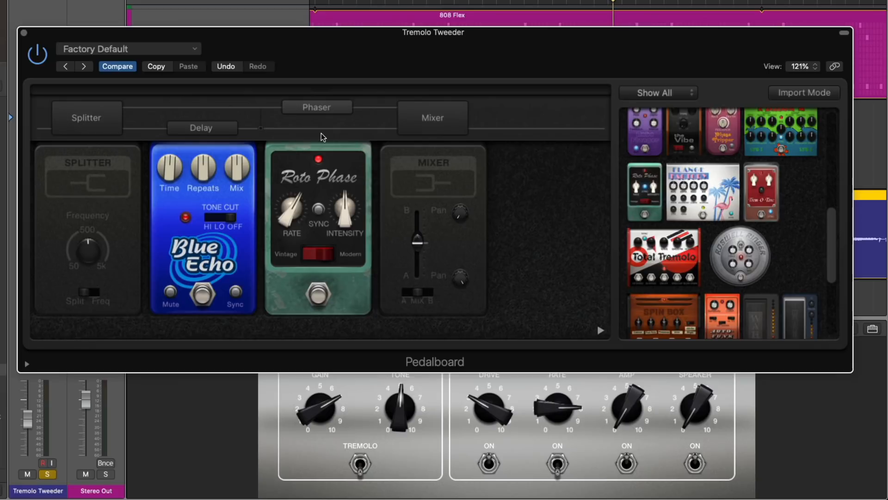
pyautogui.click(318, 210)
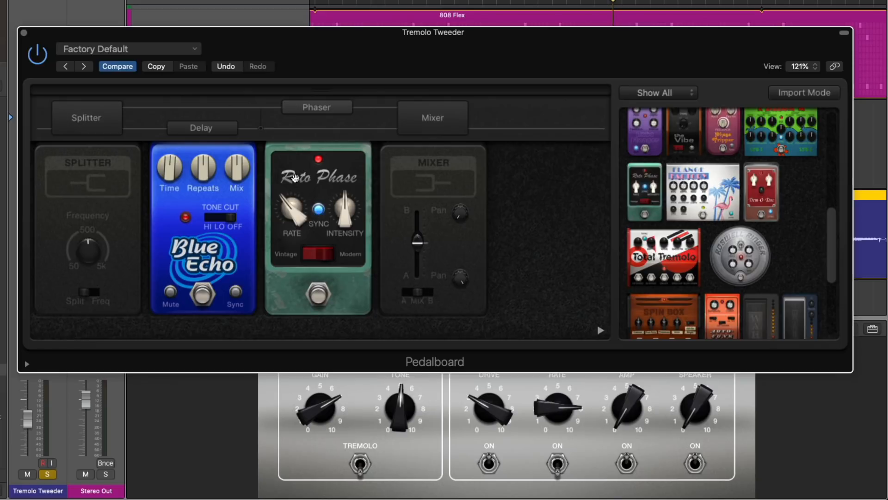
# Hide the Pedalboard to solo only the Tremolo Tweeder track, and show the plug-in window again
pyautogui.press('super+w')
pyautogui.keyDown('alt'); pyautogui.click(206, 208); pyautogui.keyUp('alt')
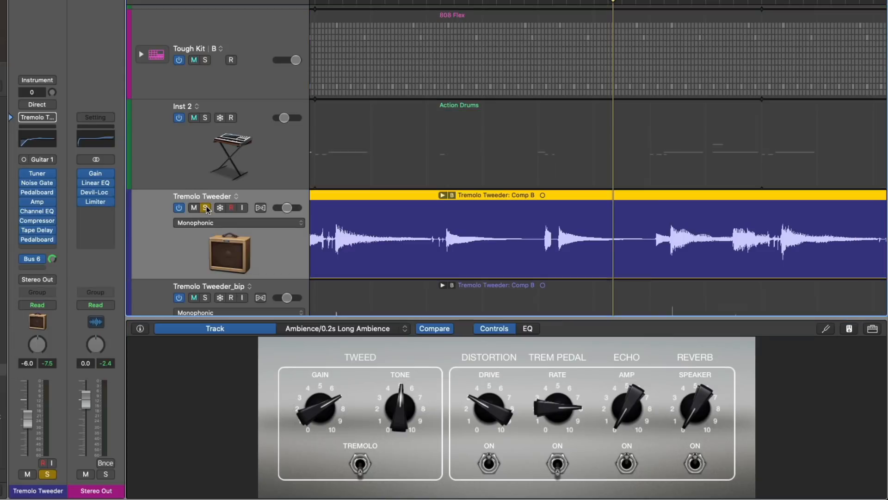
pyautogui.press('v')
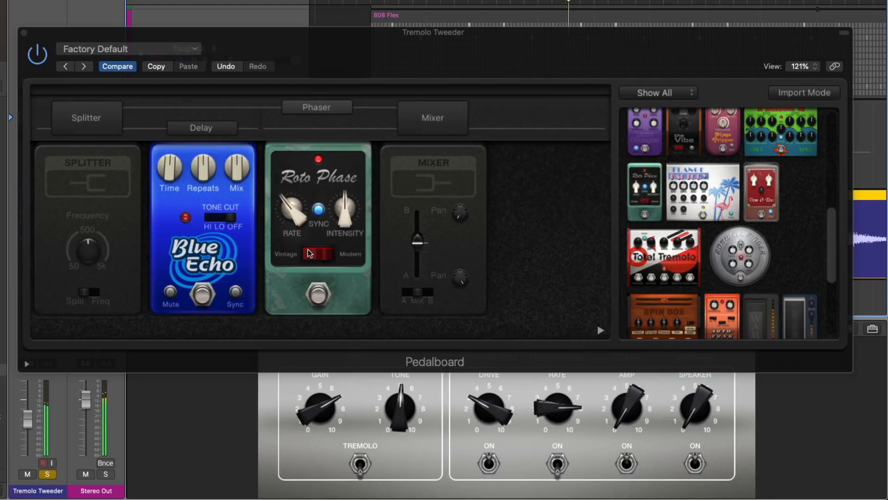
# Adjust Blue Echo's Mix and Time knobs during playback and enable the pedal's Sync
pyautogui.moveTo(237, 175); pyautogui.dragTo(236, 121)
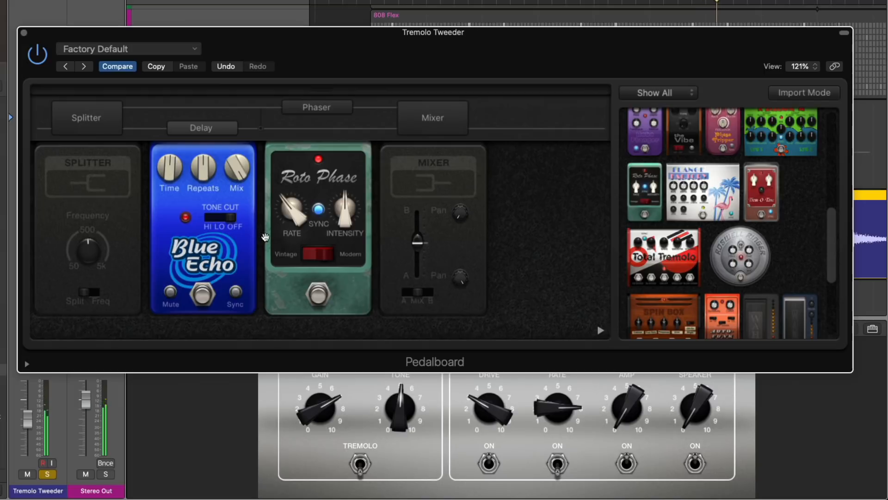
pyautogui.moveTo(231, 168); pyautogui.dragTo(232, 186)
pyautogui.moveTo(170, 170); pyautogui.dragTo(173, 196)
pyautogui.click(236, 291)
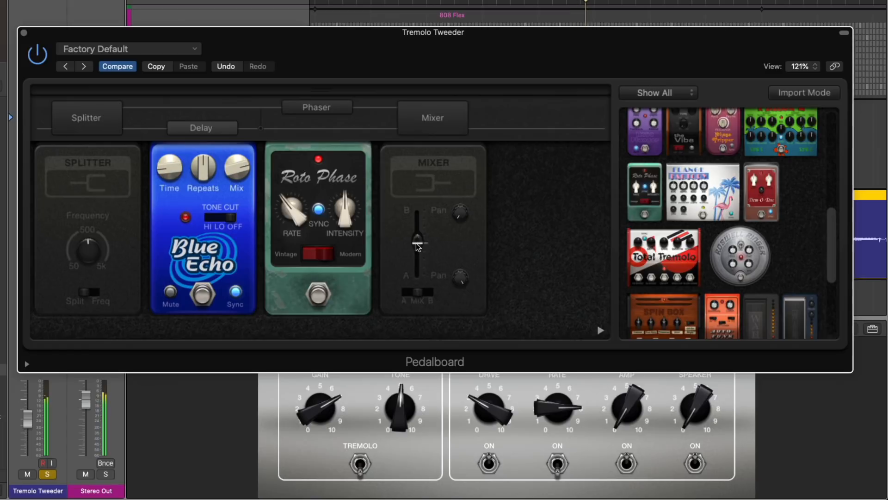
# Audition paths B and A with the Mixer fader, adjust path A's pan, and return the fader to the middle
pyautogui.moveTo(417, 242); pyautogui.dragTo(418, 213)
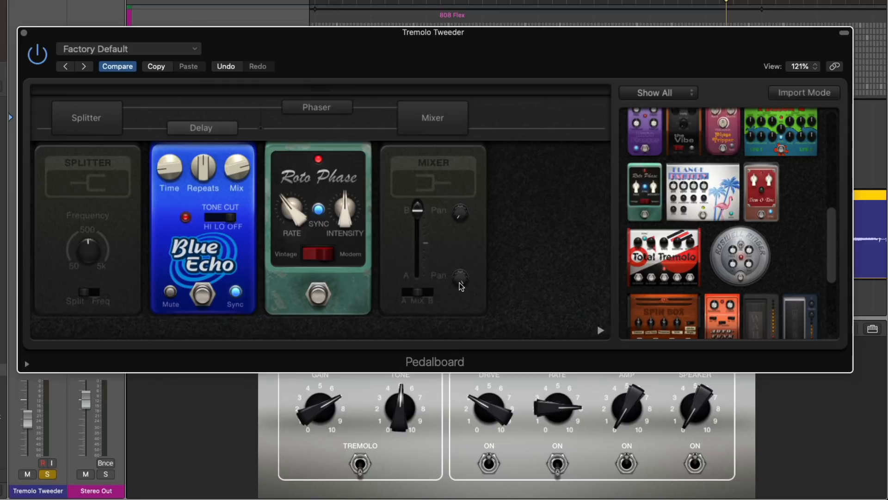
pyautogui.press('space')
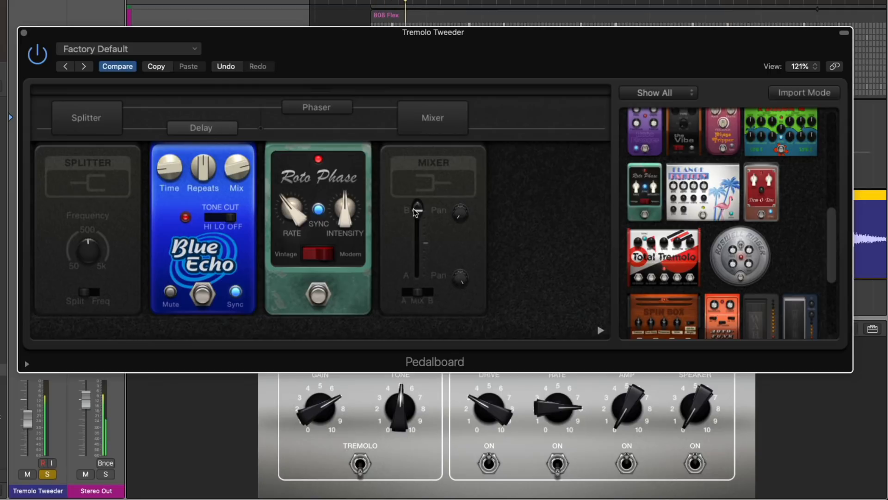
pyautogui.moveTo(413, 209); pyautogui.dragTo(413, 283)
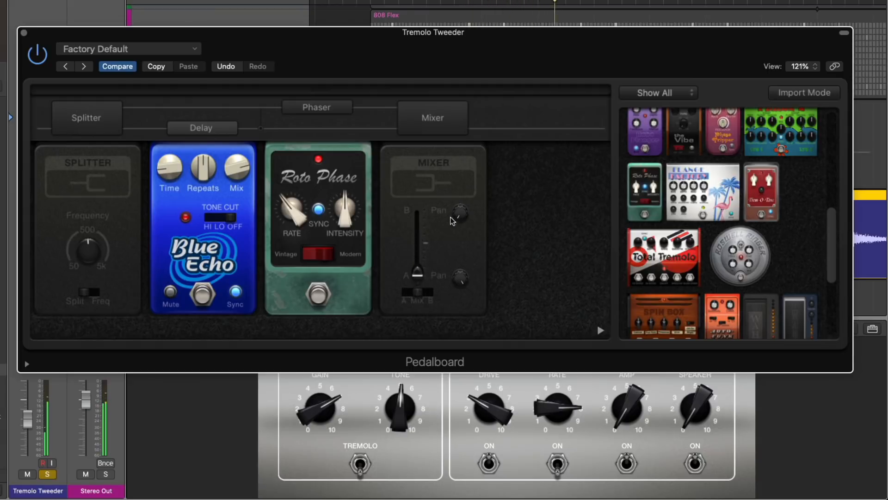
pyautogui.moveTo(462, 277); pyautogui.dragTo(458, 301)
pyautogui.moveTo(418, 273); pyautogui.dragTo(416, 244)
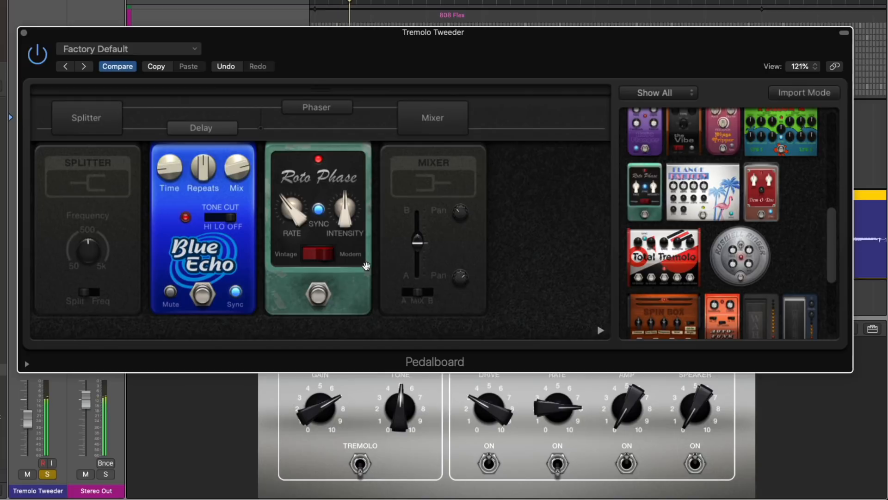
# Switch off the Blue Echo and Roto Phase pedals and add the Tru-Tape Delay pedal after Roto Phase
pyautogui.click(320, 297)
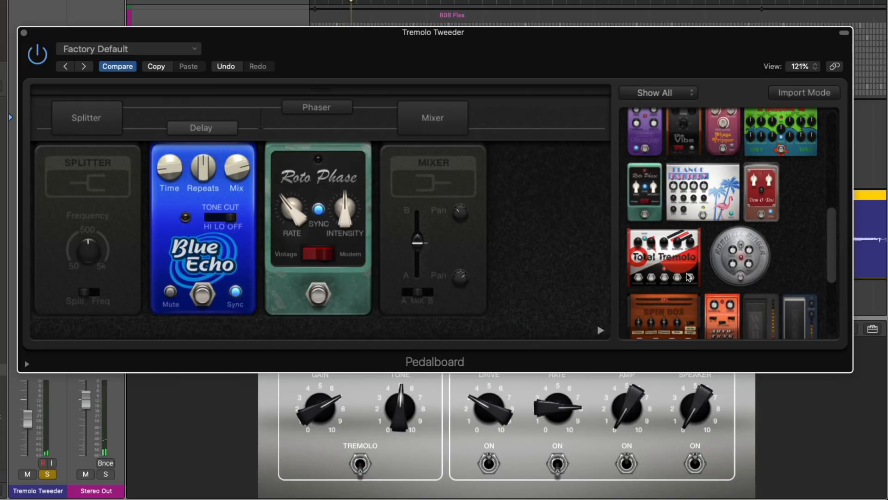
pyautogui.scroll(-5, 704, 270)
pyautogui.moveTo(761, 241); pyautogui.dragTo(409, 196)
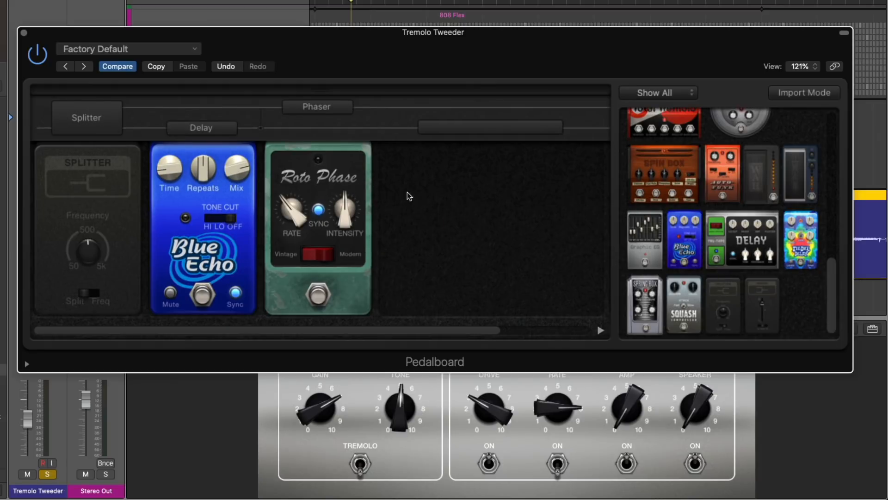
# Remove the Roto Phase pedal from the chain and route the Tru-Tape Delay to the upper path B
pyautogui.click(332, 112)
pyautogui.moveTo(315, 180); pyautogui.dragTo(752, 296)
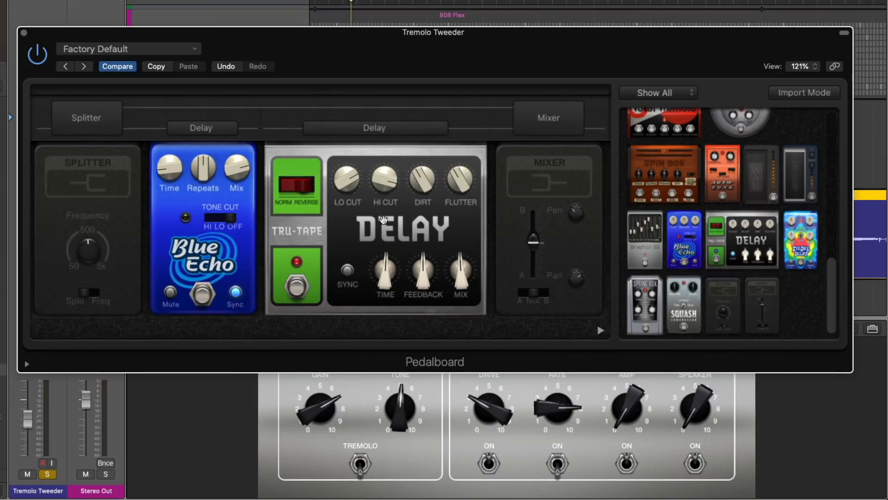
pyautogui.click(374, 127)
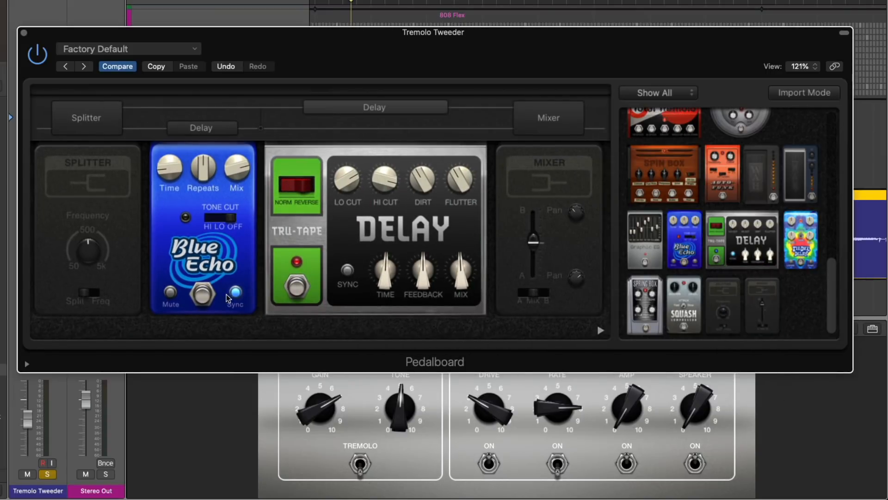
# Enable the Tru-Tape Delay's Sync, set Blue Echo's Time to 1/8, and adjust the Tru-Tape Delay's Time slightly
pyautogui.click(348, 277)
pyautogui.moveTo(174, 179); pyautogui.dragTo(171, 146)
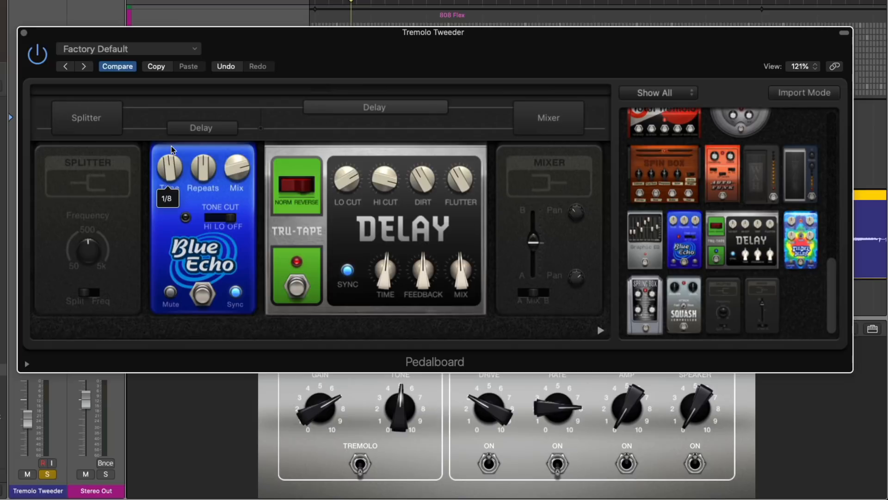
pyautogui.moveTo(388, 283); pyautogui.dragTo(393, 280)
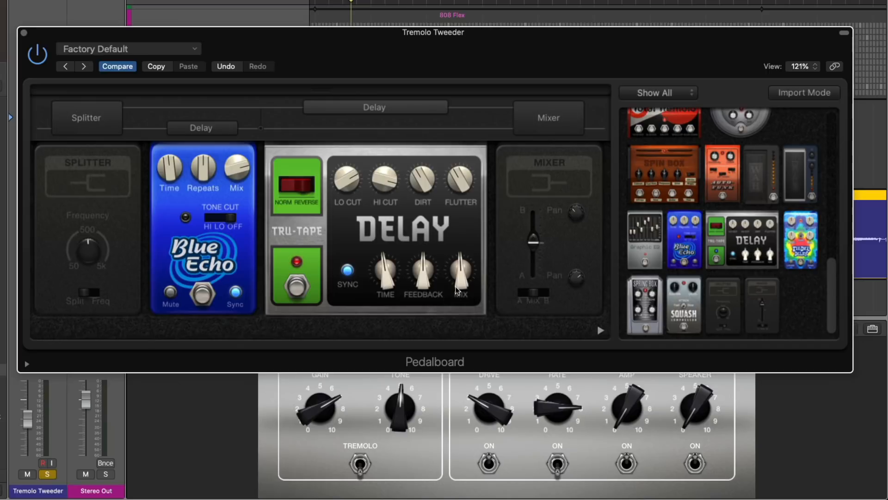
# Raise the Tru-Tape Delay's Mix and adjust the panning on the Mixer pedal
pyautogui.moveTo(458, 273); pyautogui.dragTo(457, 271)
pyautogui.moveTo(571, 222)
pyautogui.mouseDown()
pyautogui.moveTo(572, 273)
pyautogui.moveTo(565, 212)
pyautogui.mouseUp()
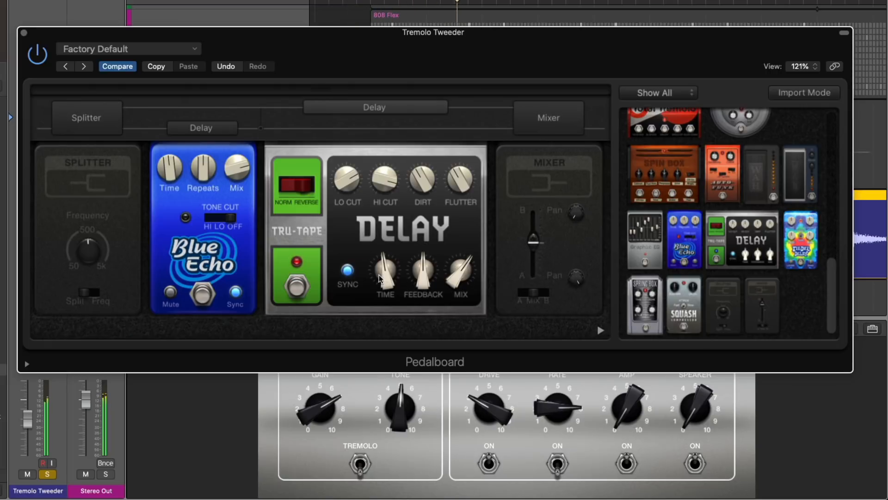
# Switch off the Tru-Tape Delay's Sync during playback and set its Time to about 160 ms
pyautogui.click(348, 272)
pyautogui.moveTo(385, 274)
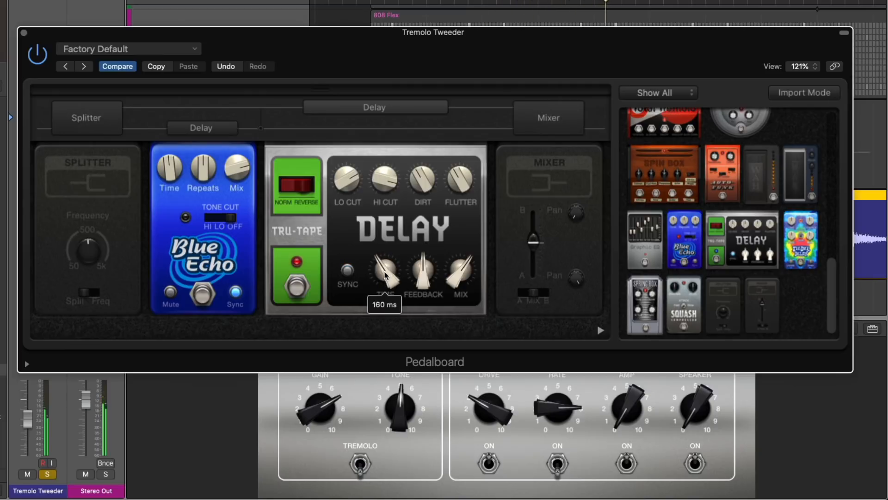